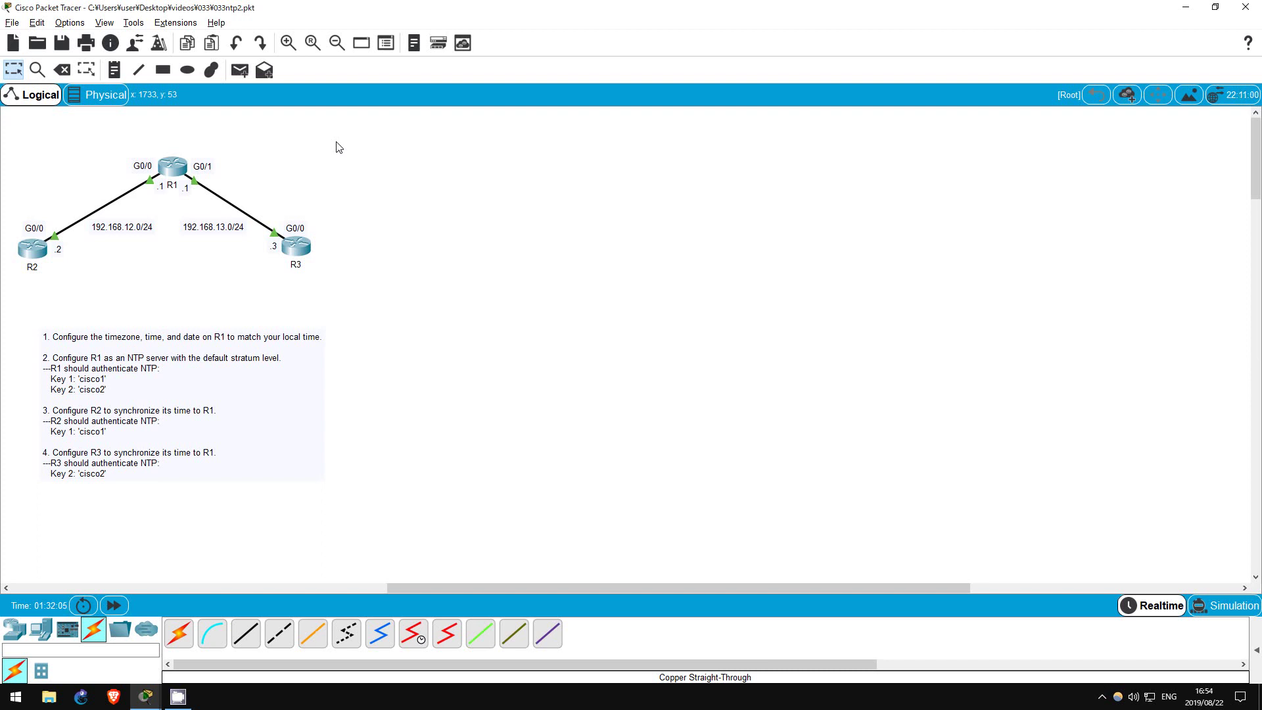
# Open R1's console in privileged mode and set its clock to 12:00:00 Aug 22 2019
pyautogui.click(173, 168)
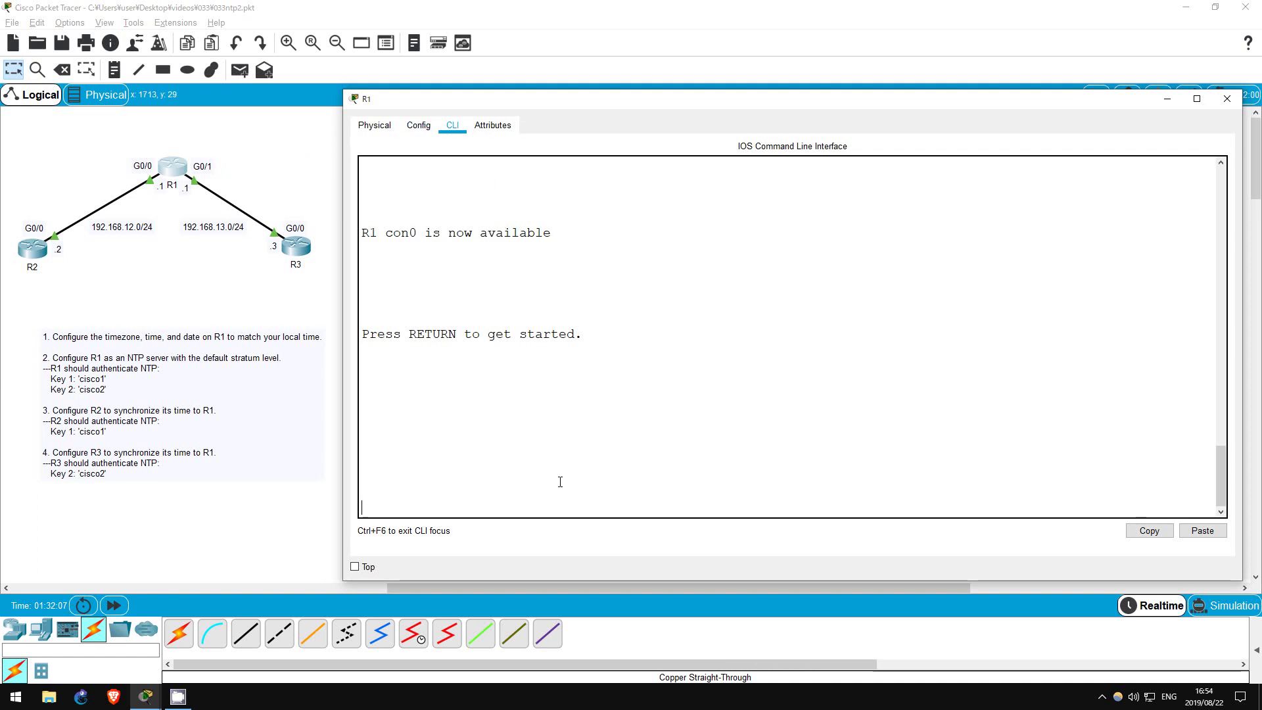
pyautogui.press('Return')
pyautogui.press('Return')
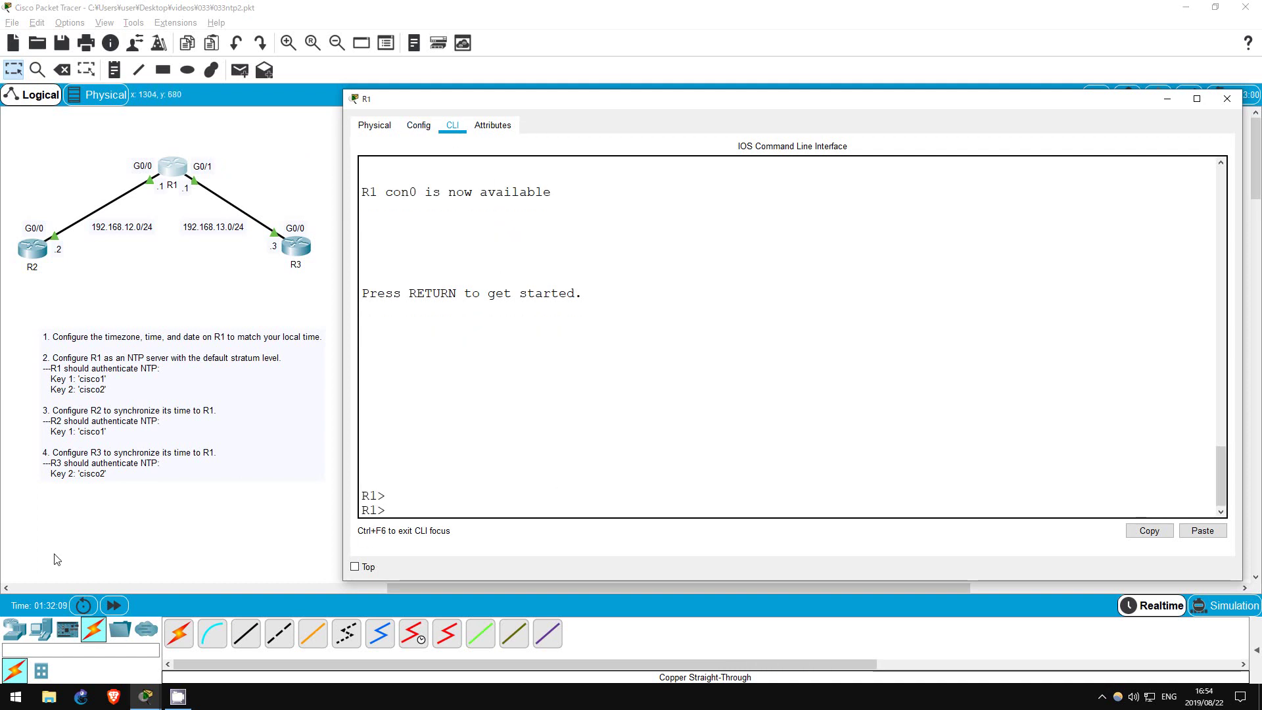
pyautogui.write('en')
pyautogui.press('Return')
pyautogui.press('Return')
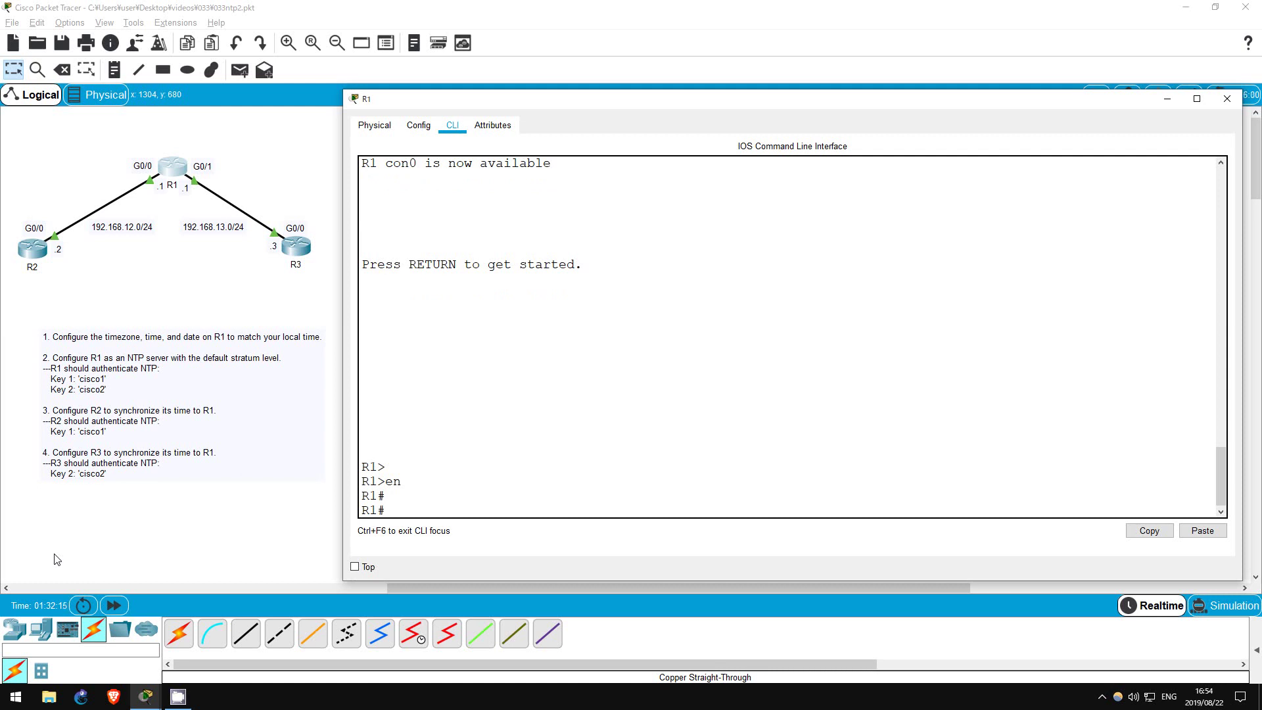
pyautogui.write('clock set')
pyautogui.write('12:00:00 Aug')
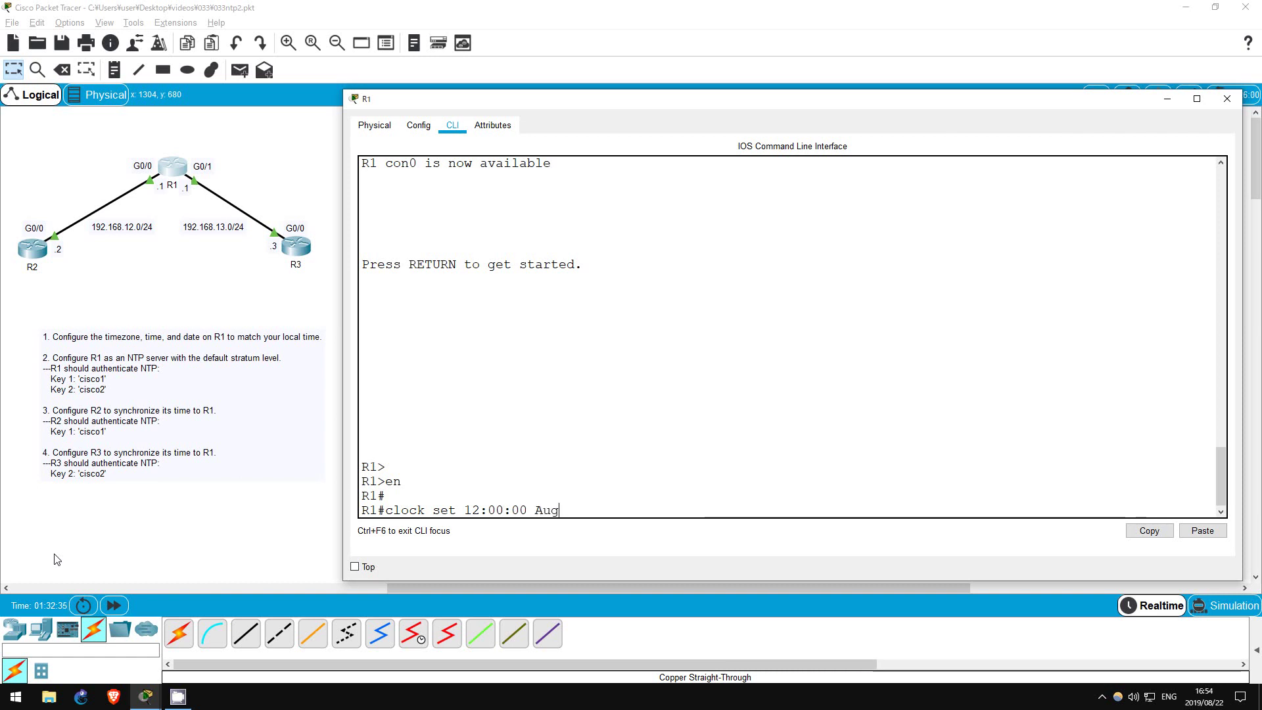
pyautogui.write(' 22 2019')
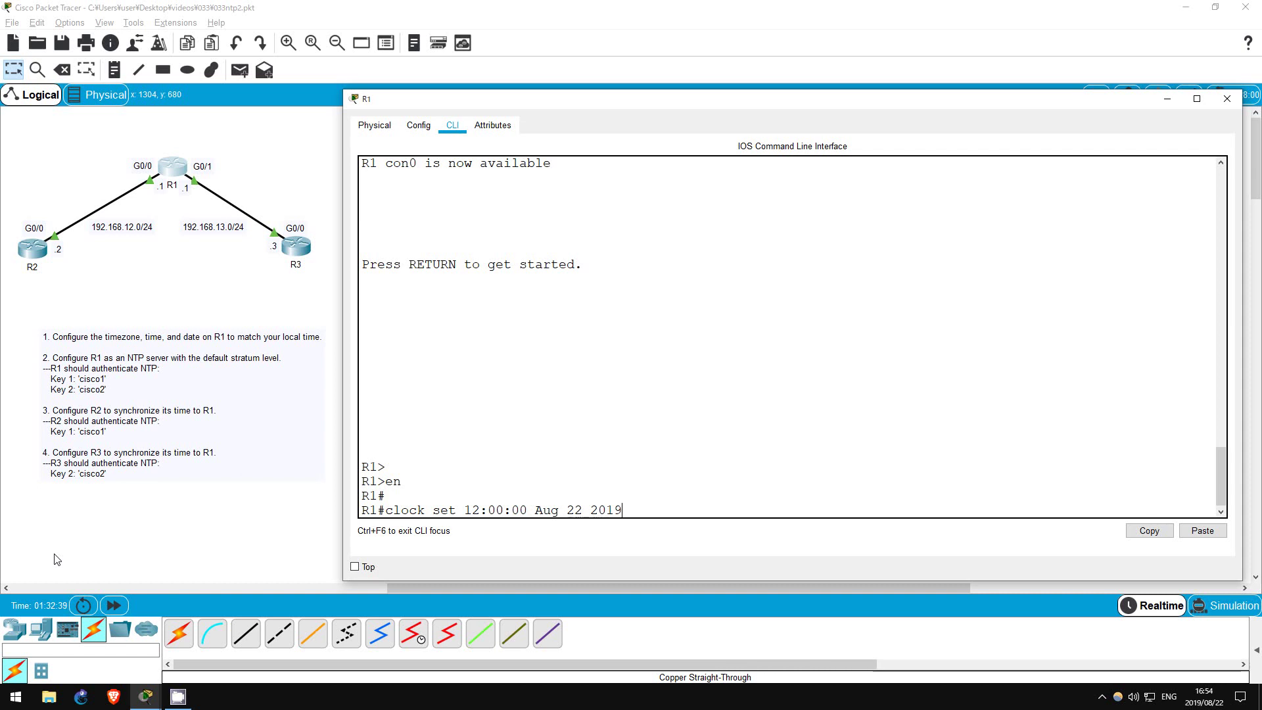
pyautogui.press('Return')
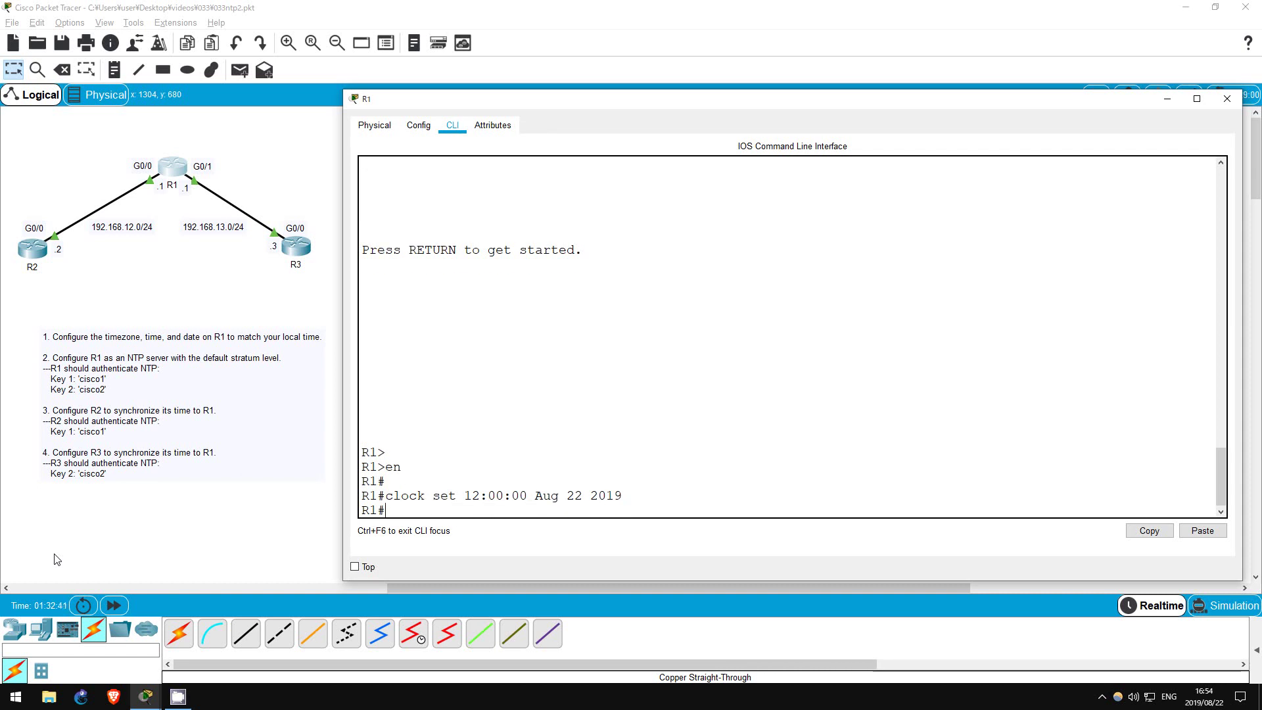
# In global configuration mode, set R1's timezone to JST 9
pyautogui.write('conf t')
pyautogui.press('Return')
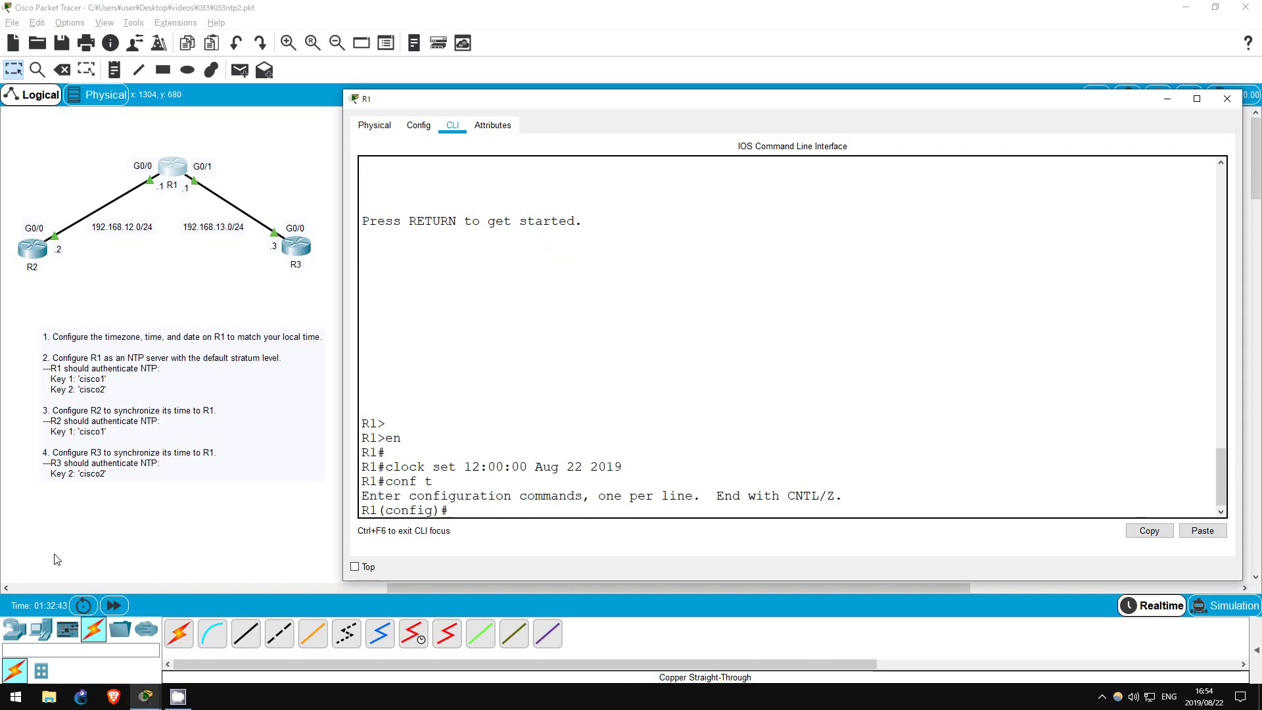
pyautogui.write('clock time')
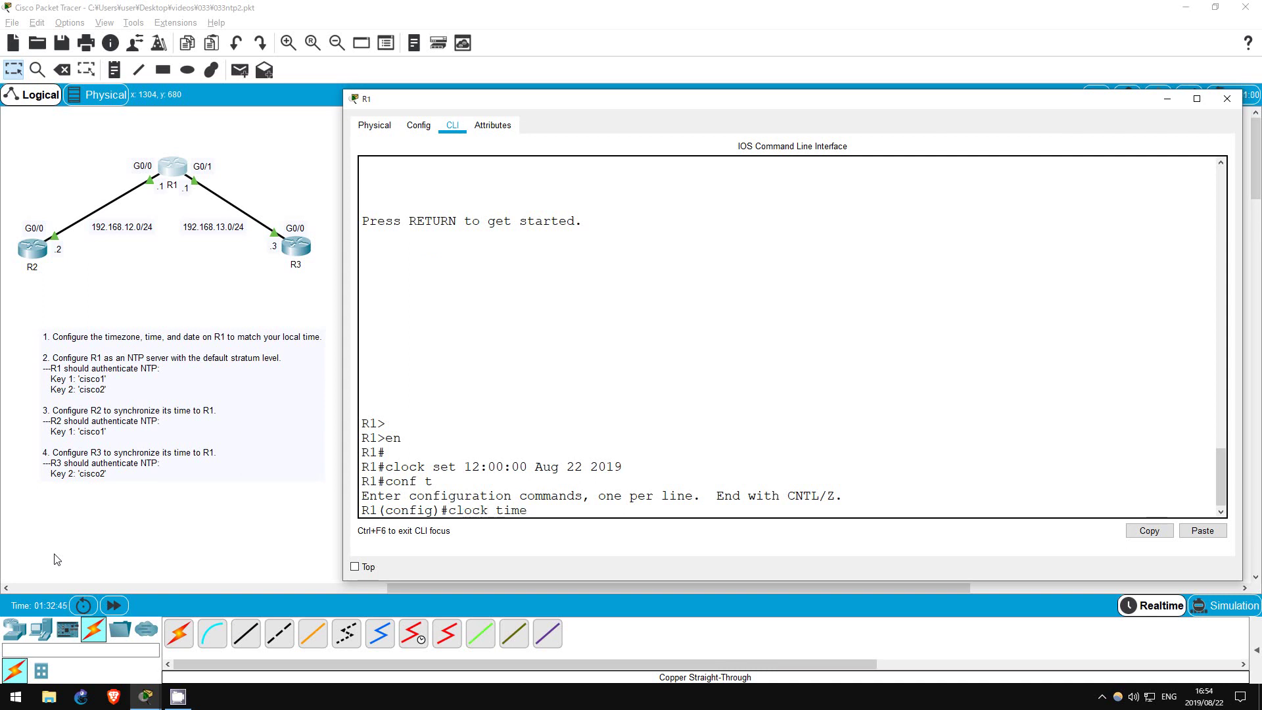
pyautogui.press('Tab')
pyautogui.write('JST 9')
pyautogui.press('Return')
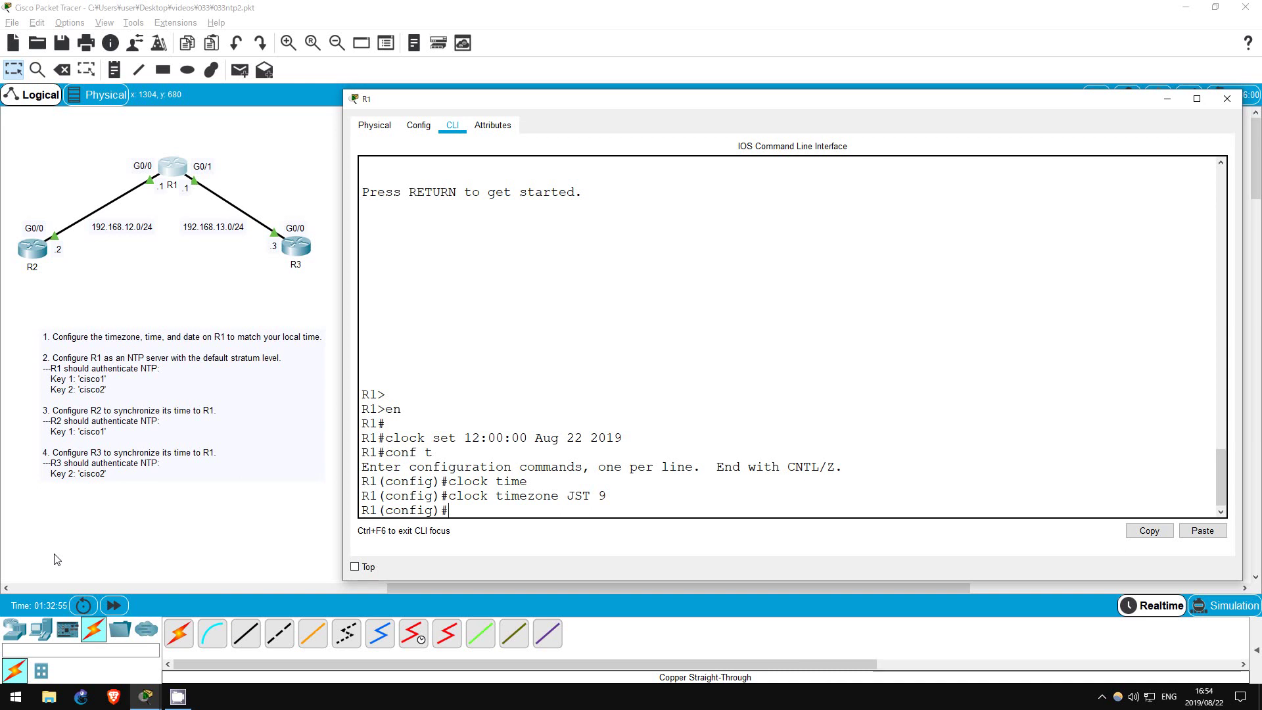
# Run ntp master and ntp authenticate on R1
pyautogui.write('ntp master')
pyautogui.press('Return')
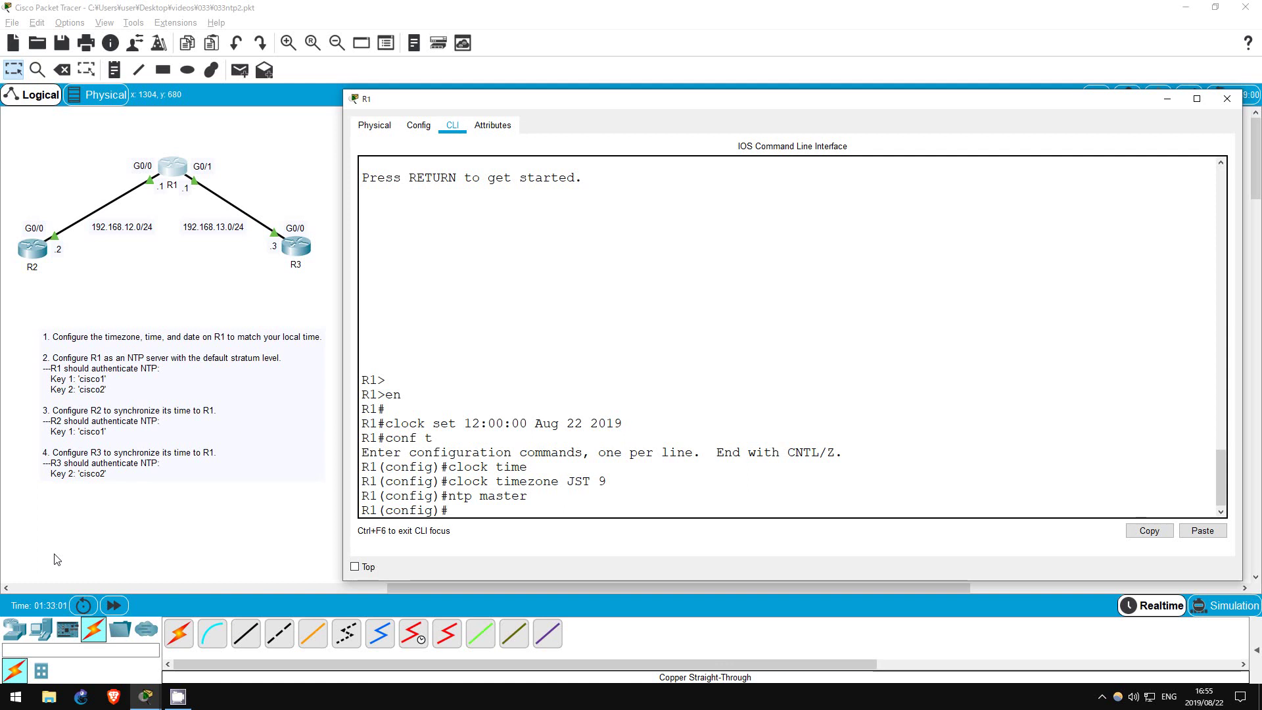
pyautogui.write('ntp authenticate')
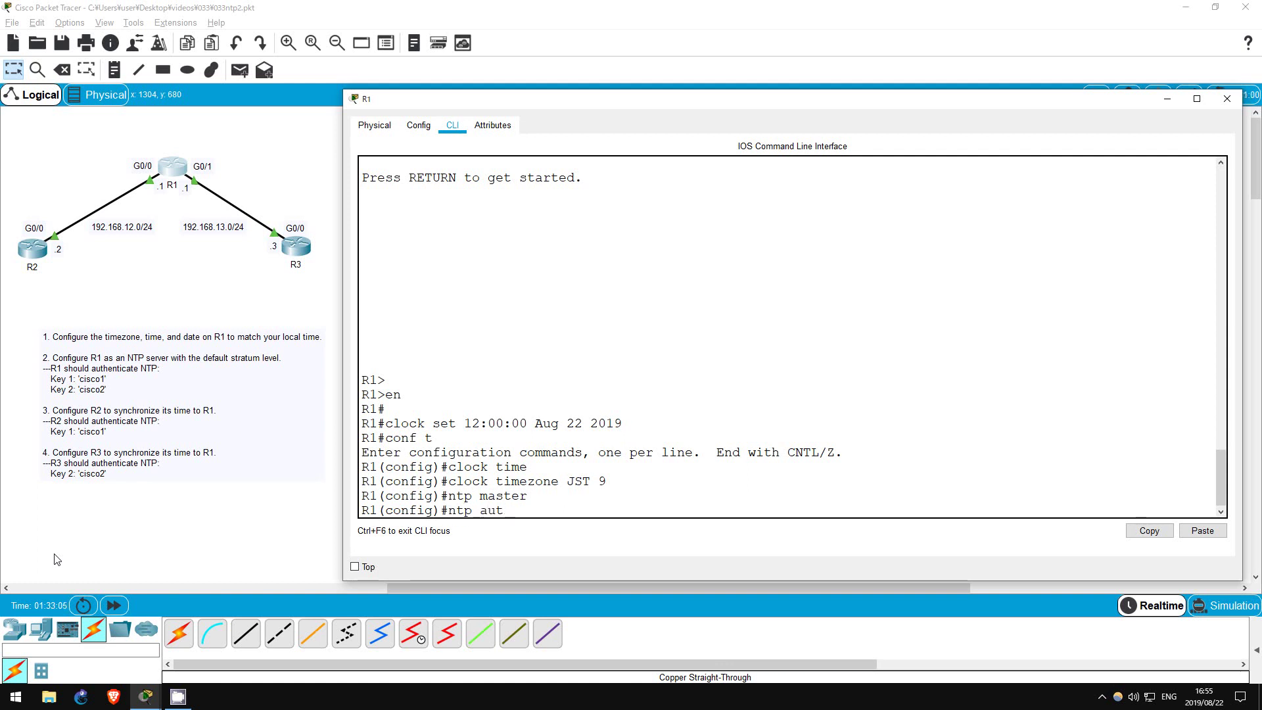
pyautogui.press('Return')
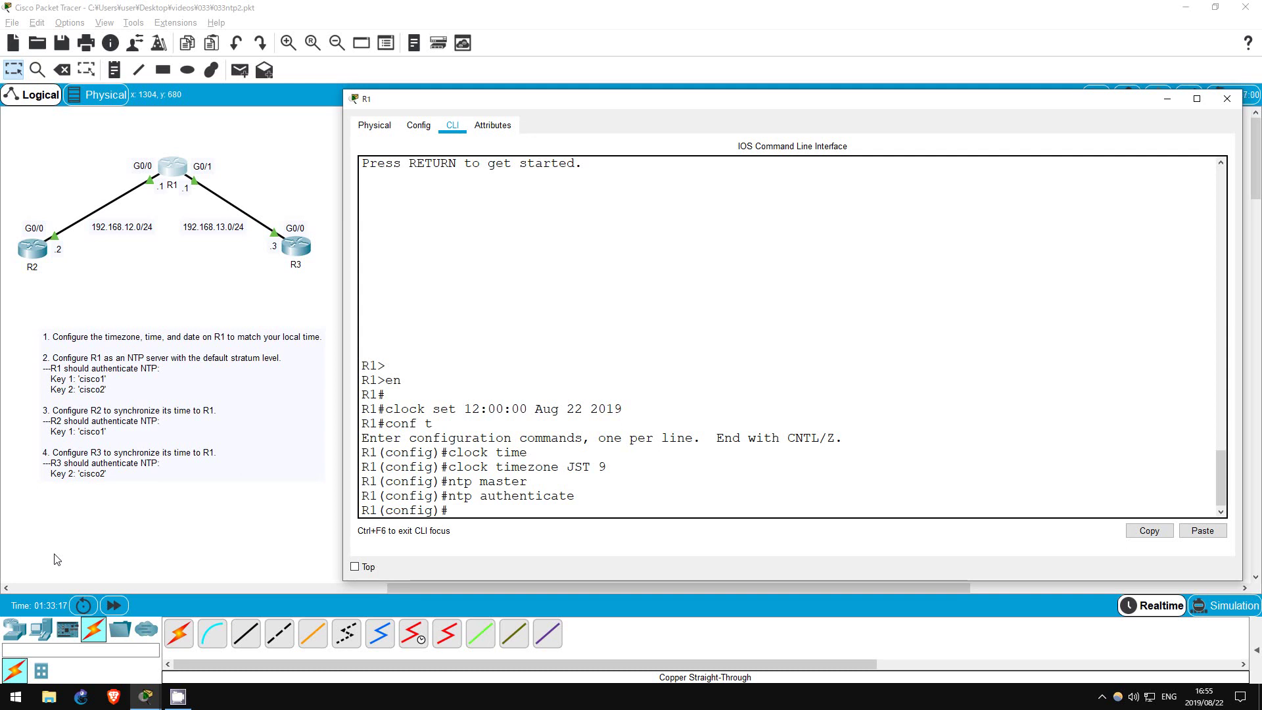
# Add NTP authentication keys 1 and 2 on R1, both MD5 with their key strings
pyautogui.write('ntp authentication')
pyautogui.press('Tab')
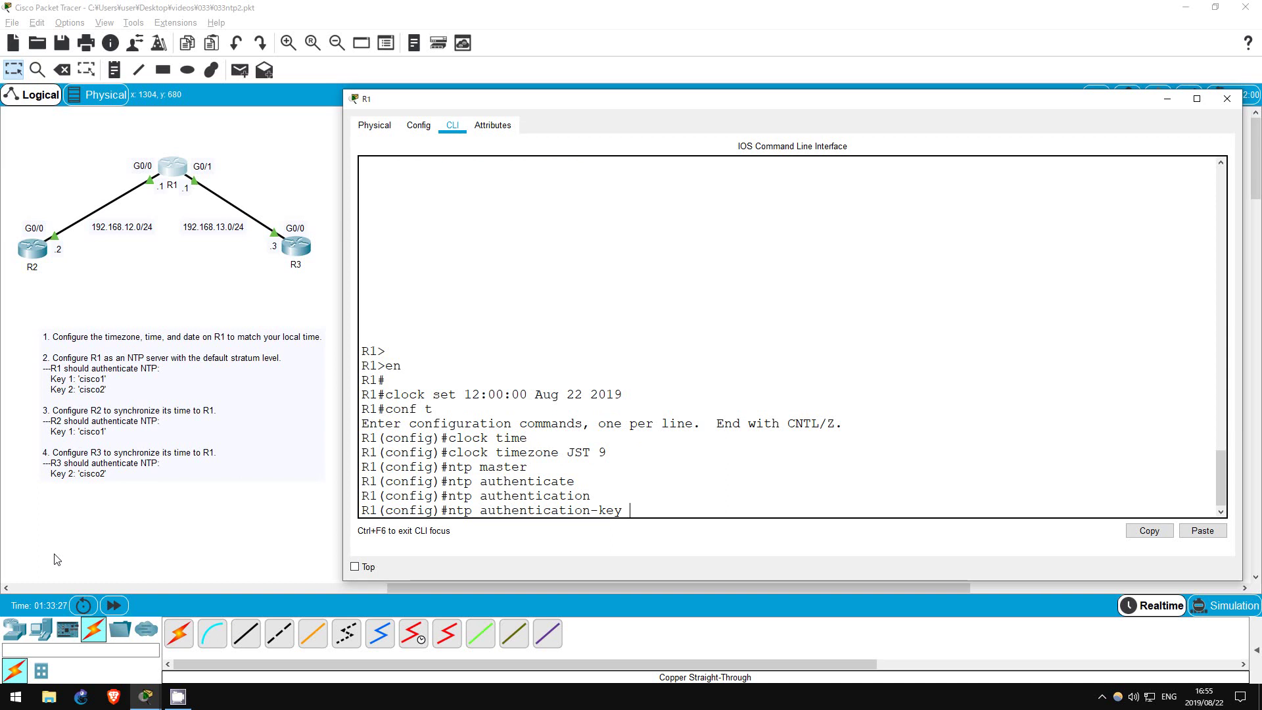
pyautogui.write('1 md5 cisco1')
pyautogui.press('Return')
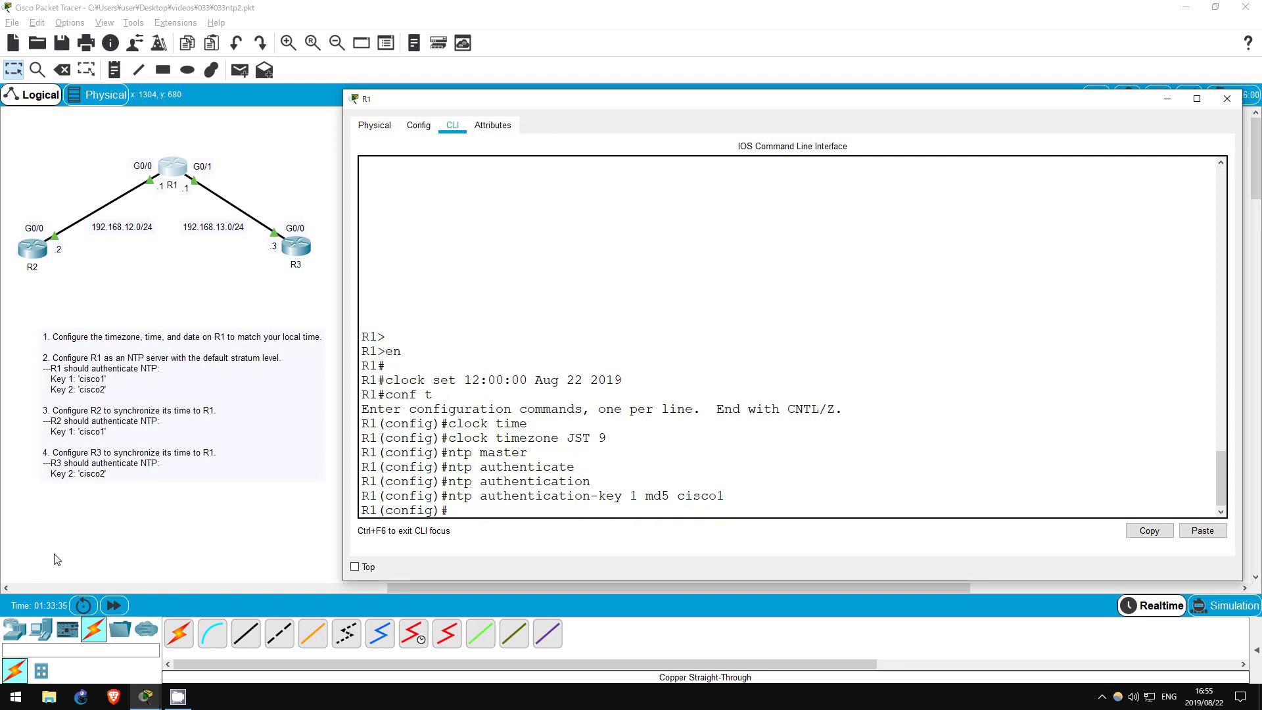
pyautogui.press('Up')
pyautogui.press('Left')
pyautogui.press('Left')
pyautogui.press('Left')
pyautogui.press('Left')
pyautogui.press('Left')
pyautogui.press('Left')
pyautogui.press('Left')
pyautogui.press('Left')
pyautogui.press('Left')
pyautogui.press('Left')
pyautogui.press('Left')
pyautogui.press('BackSpace')
pyautogui.write('2')
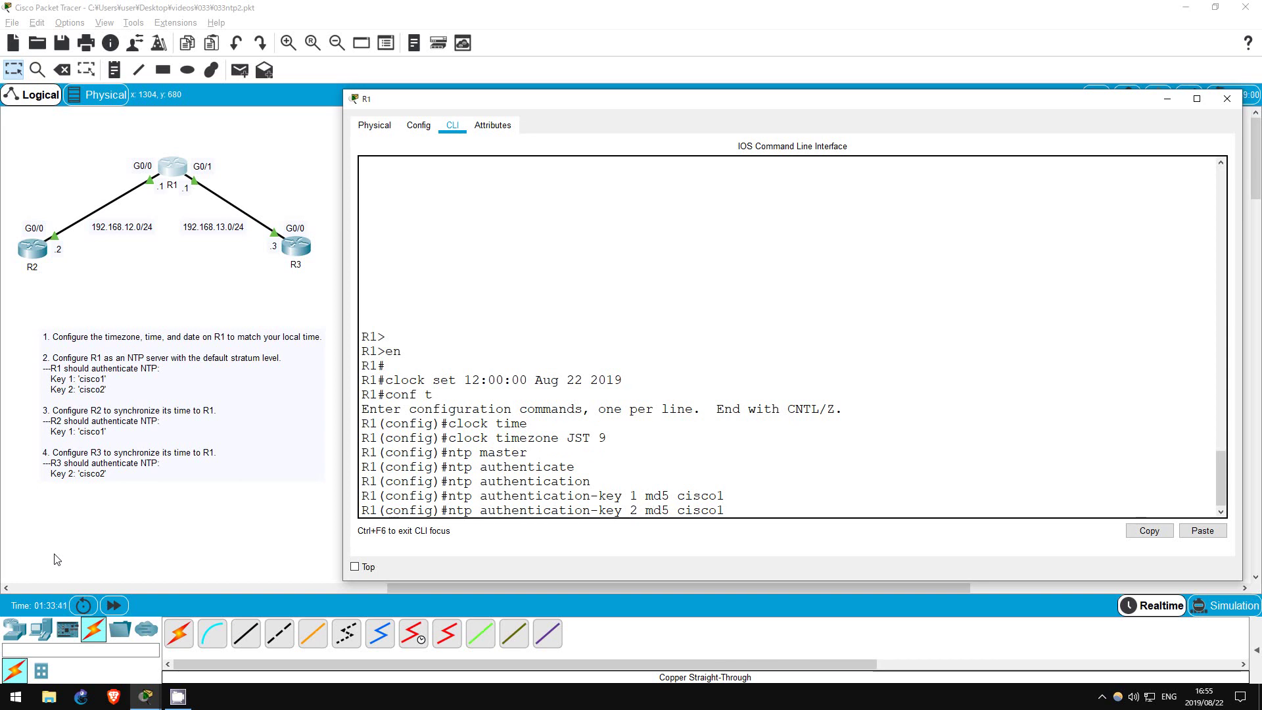
pyautogui.press('End')
pyautogui.press('BackSpace')
pyautogui.write('2')
pyautogui.press('Return')
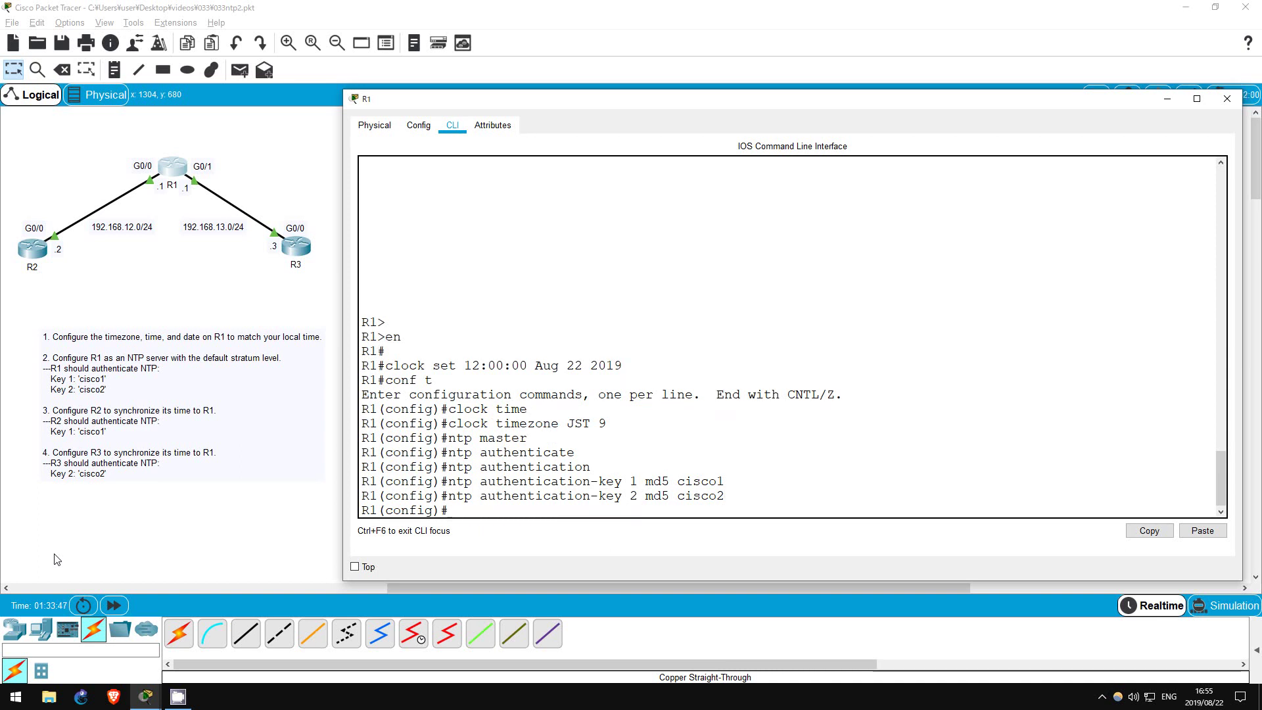
# Mark NTP keys 1 and 2 as trusted keys on R1
pyautogui.write('ntp trus')
pyautogui.press('Tab')
pyautogui.write('1')
pyautogui.press('Return')
pyautogui.press('Up')
pyautogui.press('BackSpace')
pyautogui.write('2')
pyautogui.press('Return')
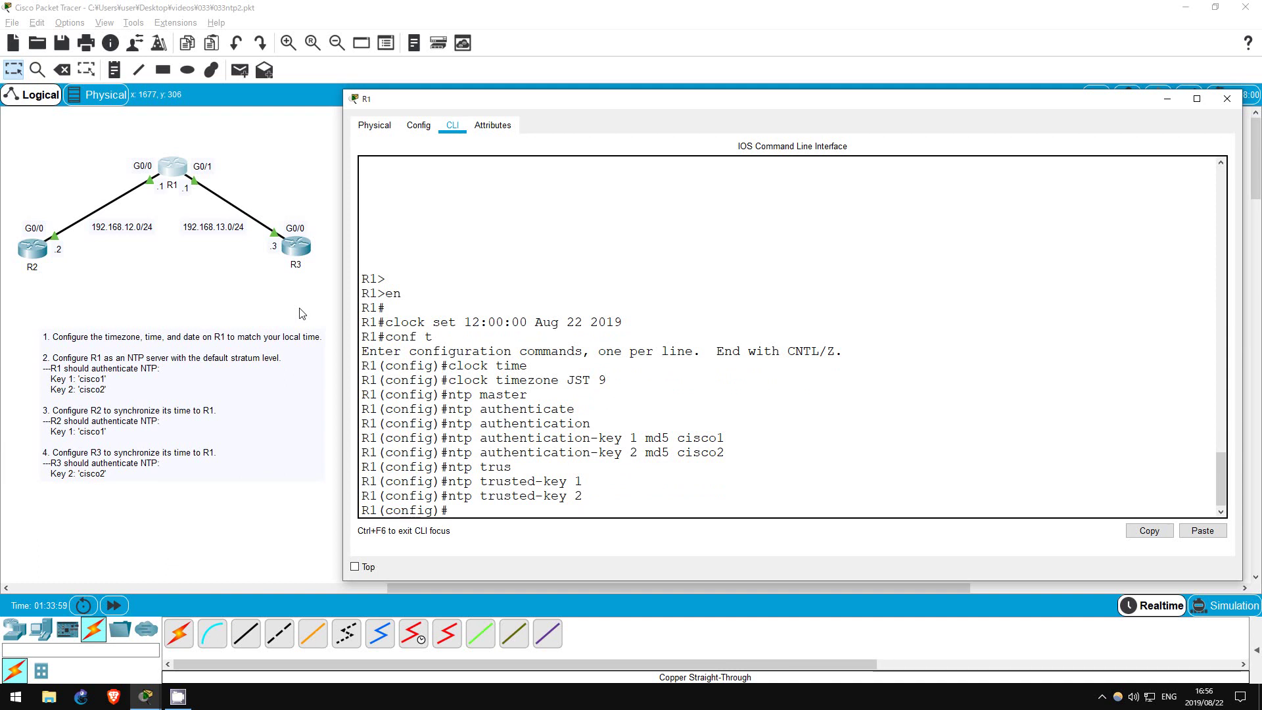
# Leave R1 and open R2's console in global configuration mode
pyautogui.click(300, 312)
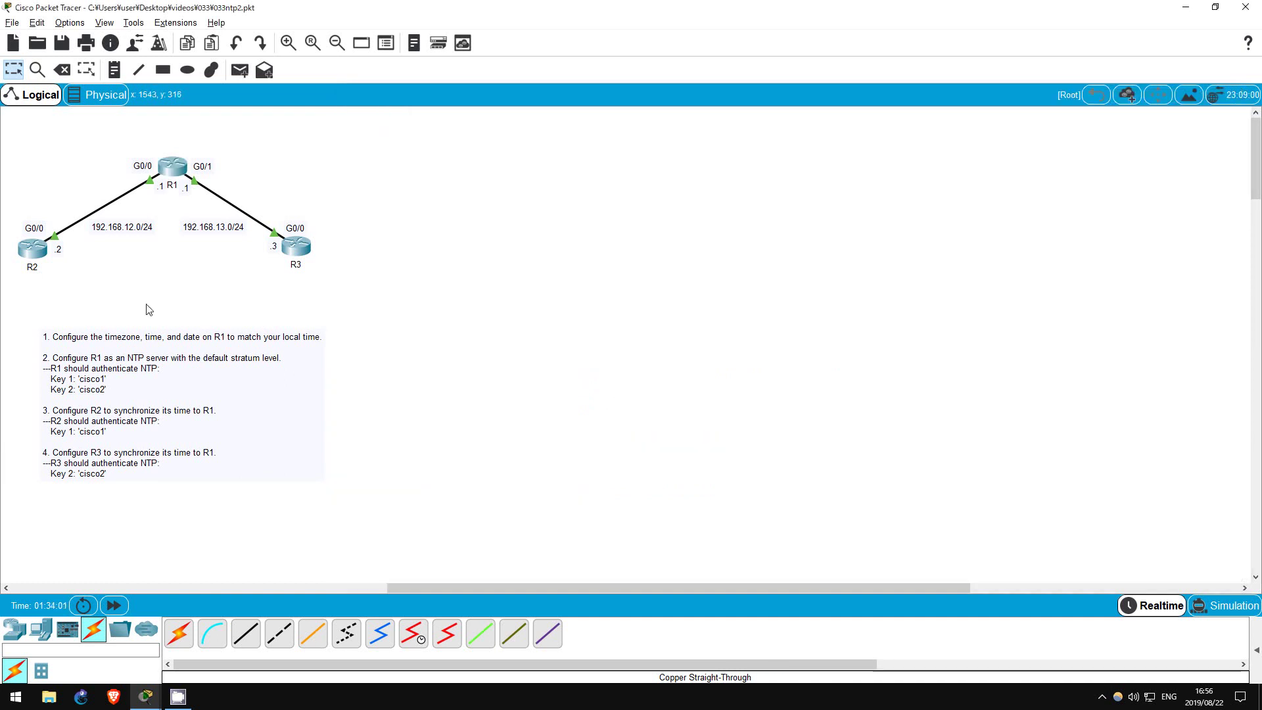
pyautogui.click(32, 248)
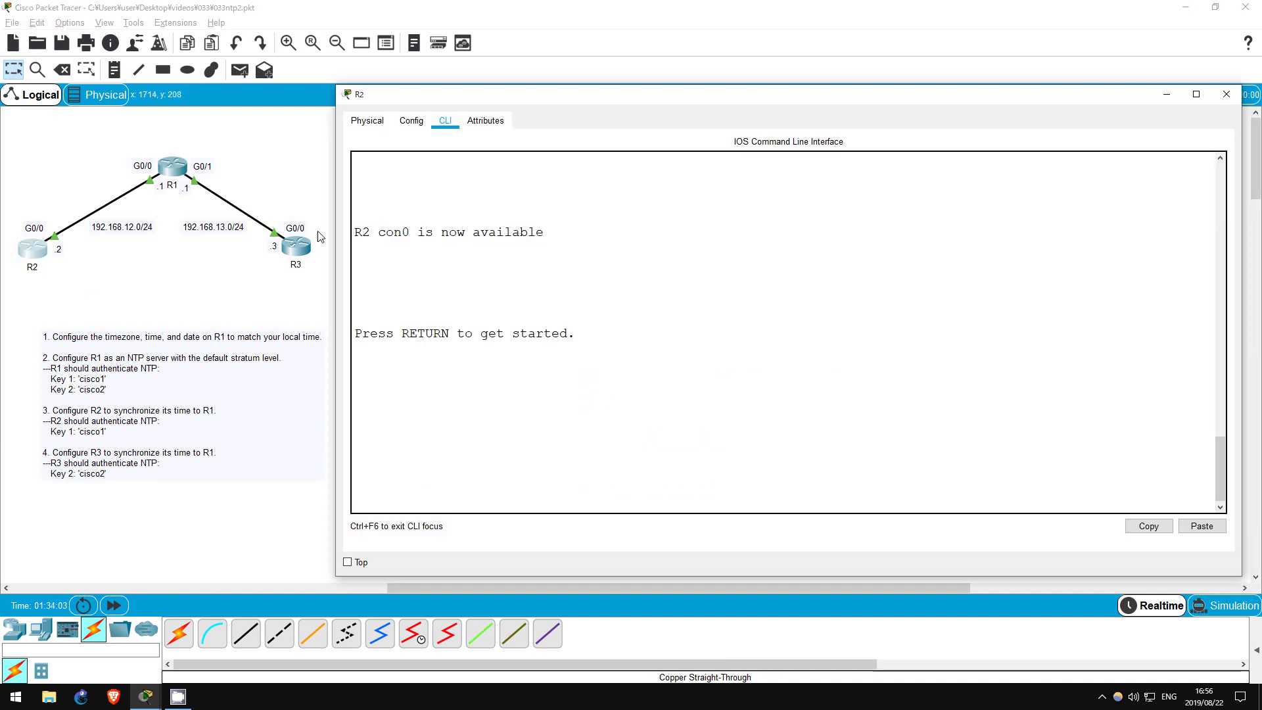
pyautogui.press('Return')
pyautogui.press('Return')
pyautogui.write('en')
pyautogui.press('Return')
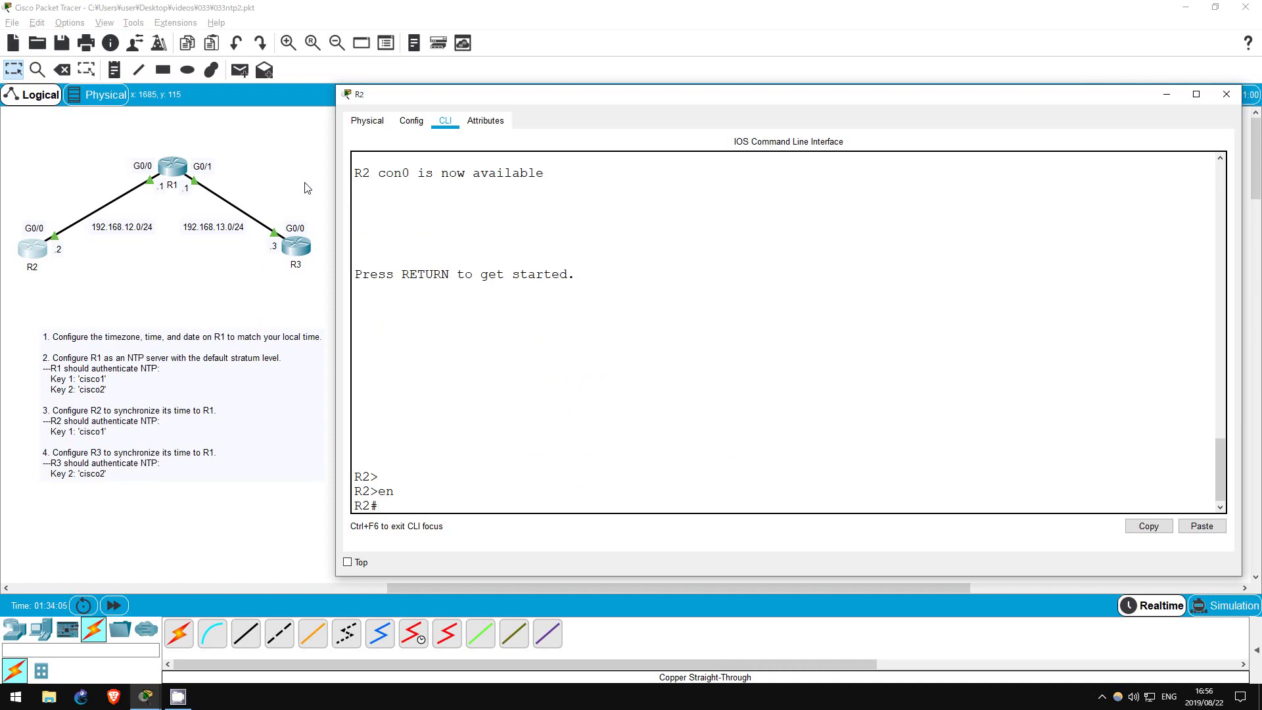
pyautogui.write('conf t')
pyautogui.press('Return')
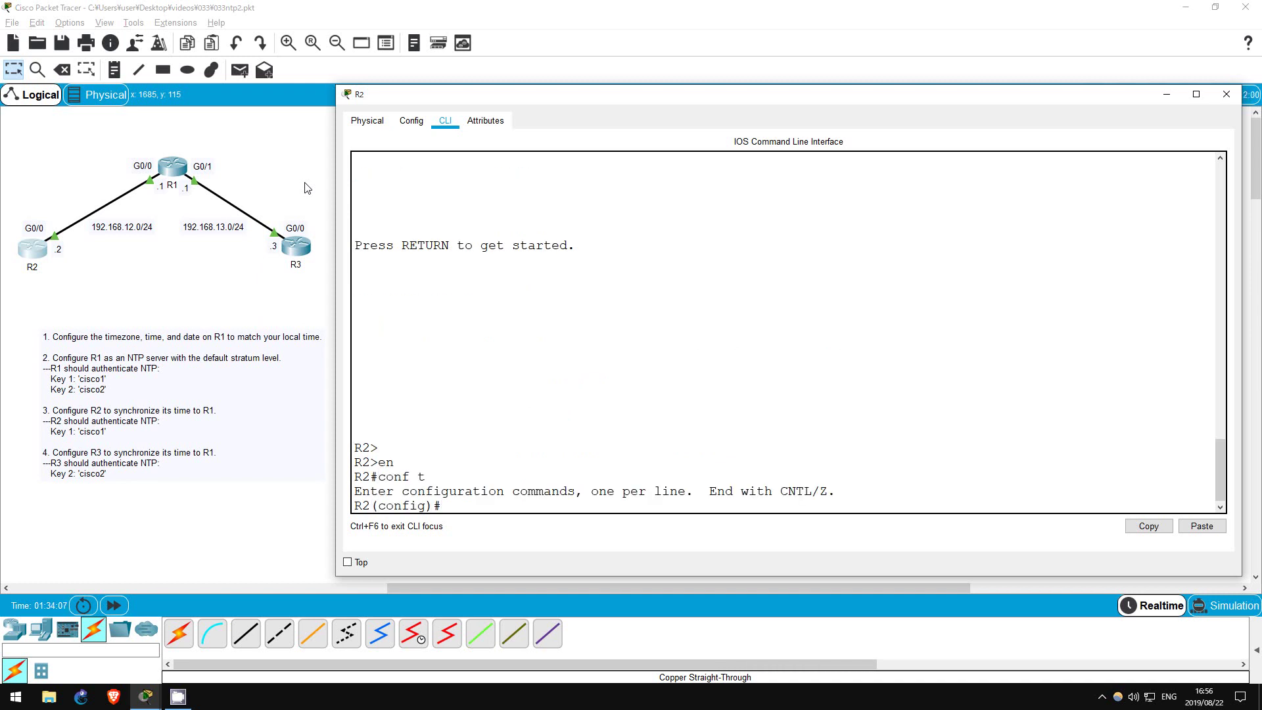
# Set R2's timezone to JST 9 with clock timezone
pyautogui.write('clock time')
pyautogui.press('Tab')
pyautogui.write('JST 9')
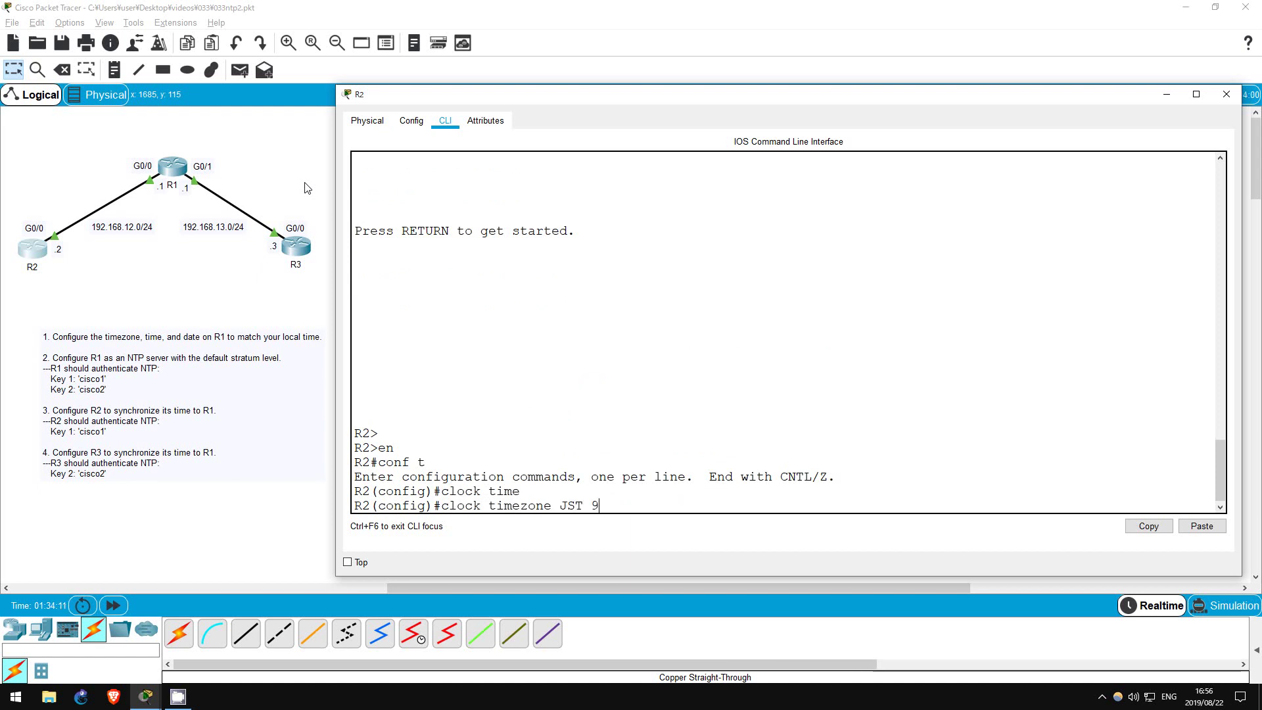
pyautogui.press('Return')
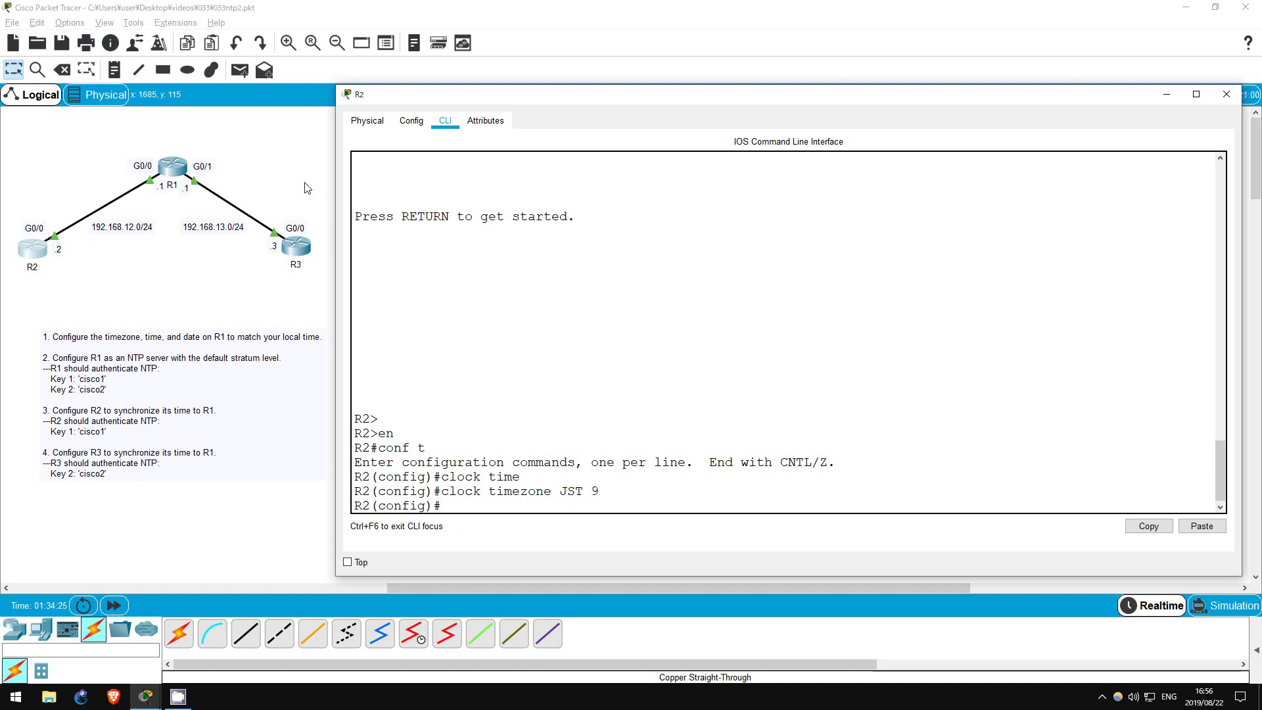
# Enable NTP authentication on R2 and add MD5 authentication key 1
pyautogui.write('ntp authenticate')
pyautogui.press('Return')
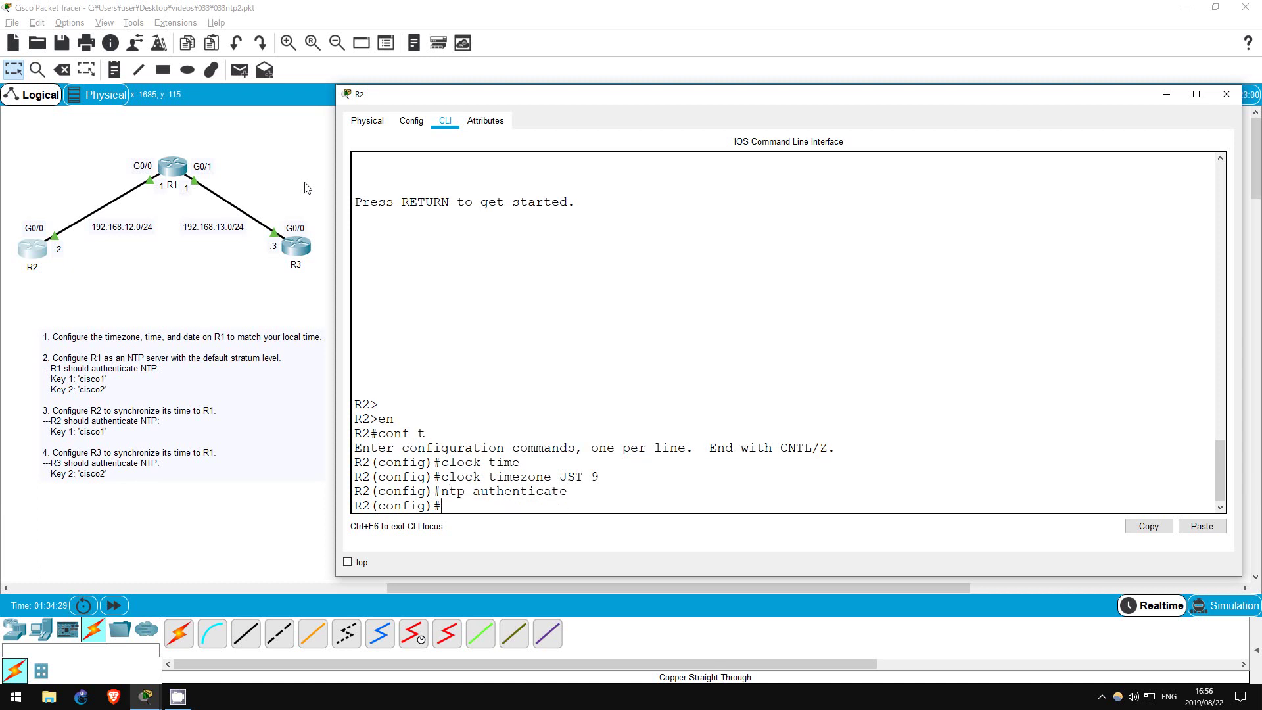
pyautogui.press('Up')
pyautogui.press('BackSpace')
pyautogui.write('ion')
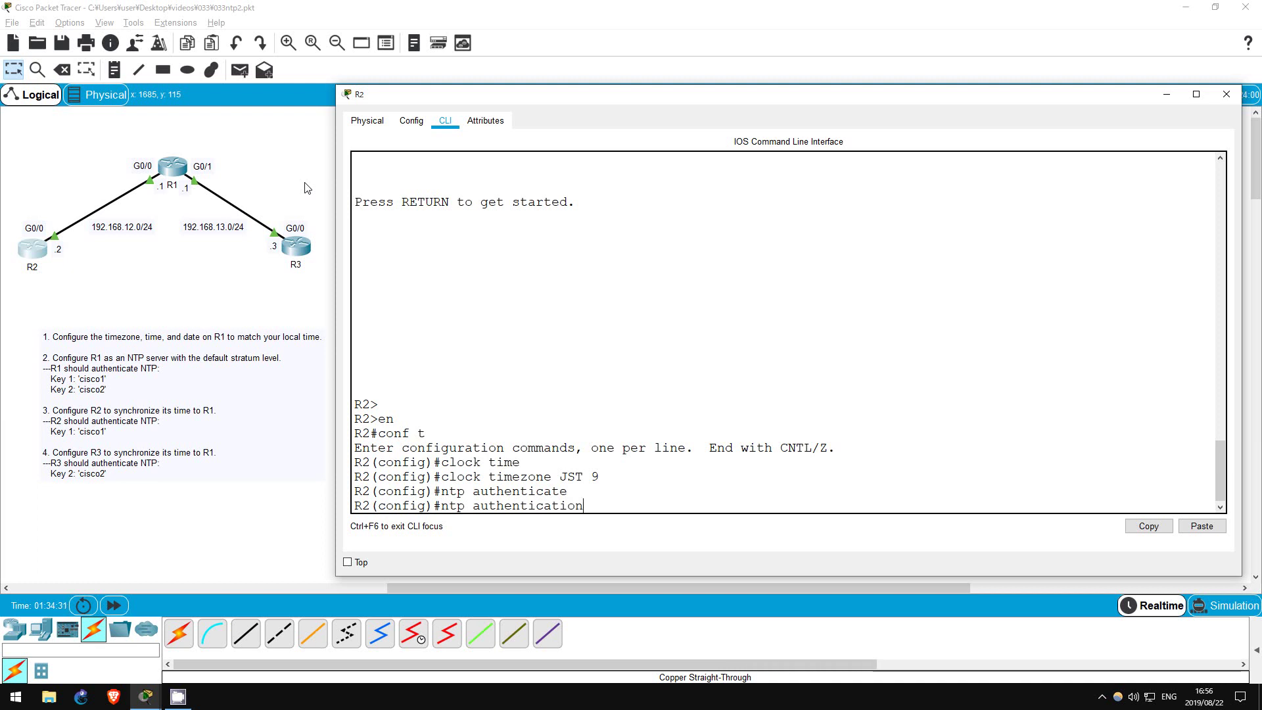
pyautogui.press('Tab')
pyautogui.write('1 m')
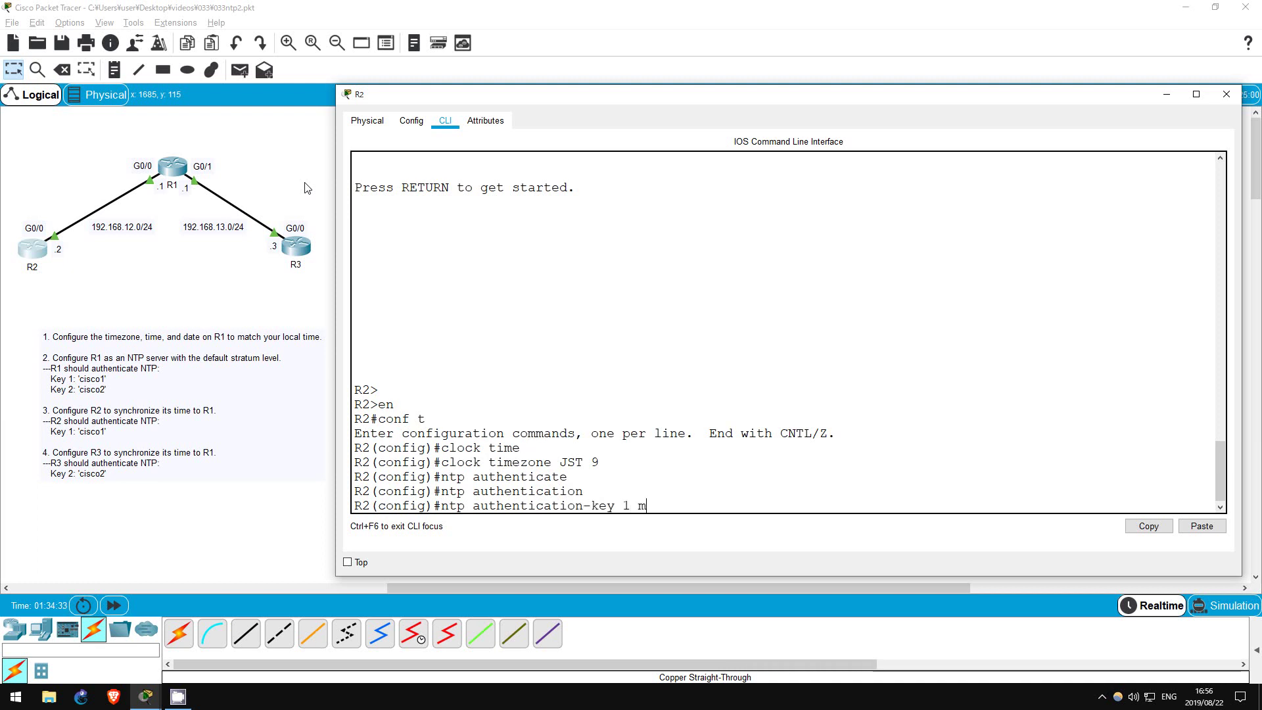
pyautogui.write('d5 cisco1')
pyautogui.press('Return')
# Trust key 1 and set 192.168.12.1 as R2's NTP server using key 1
pyautogui.write('ntp trus')
pyautogui.press('Tab')
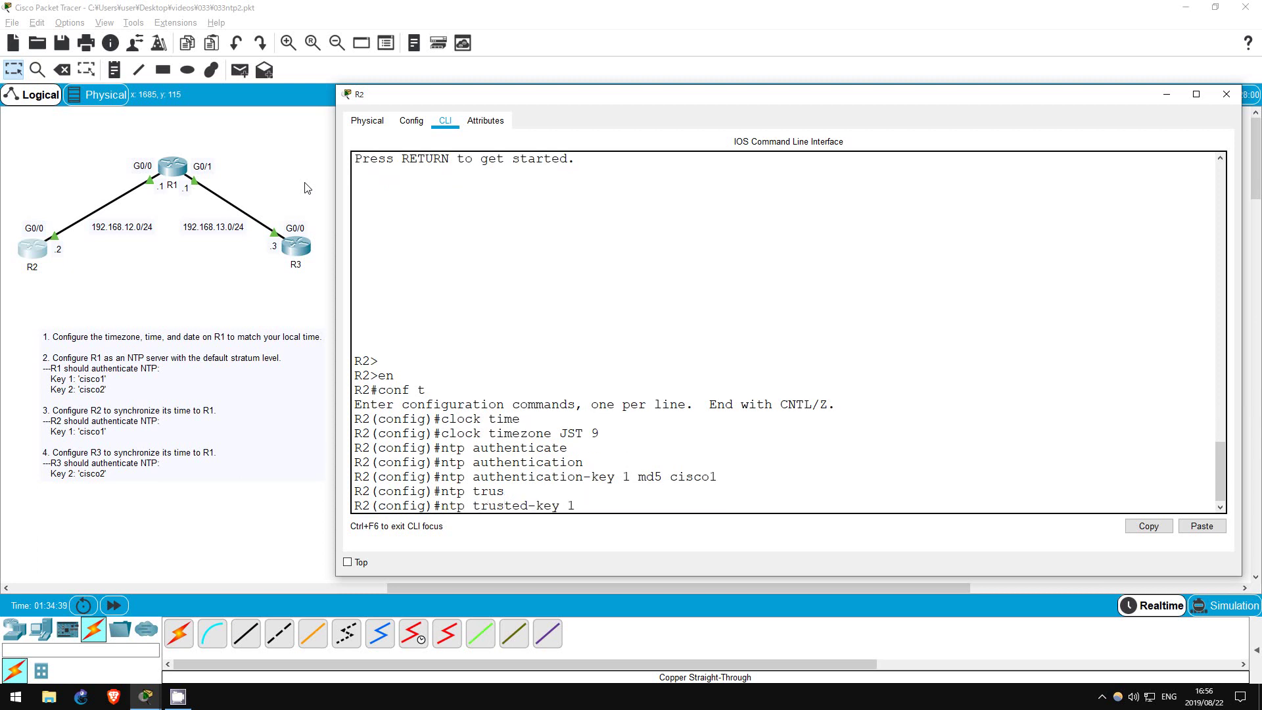
pyautogui.press('Return')
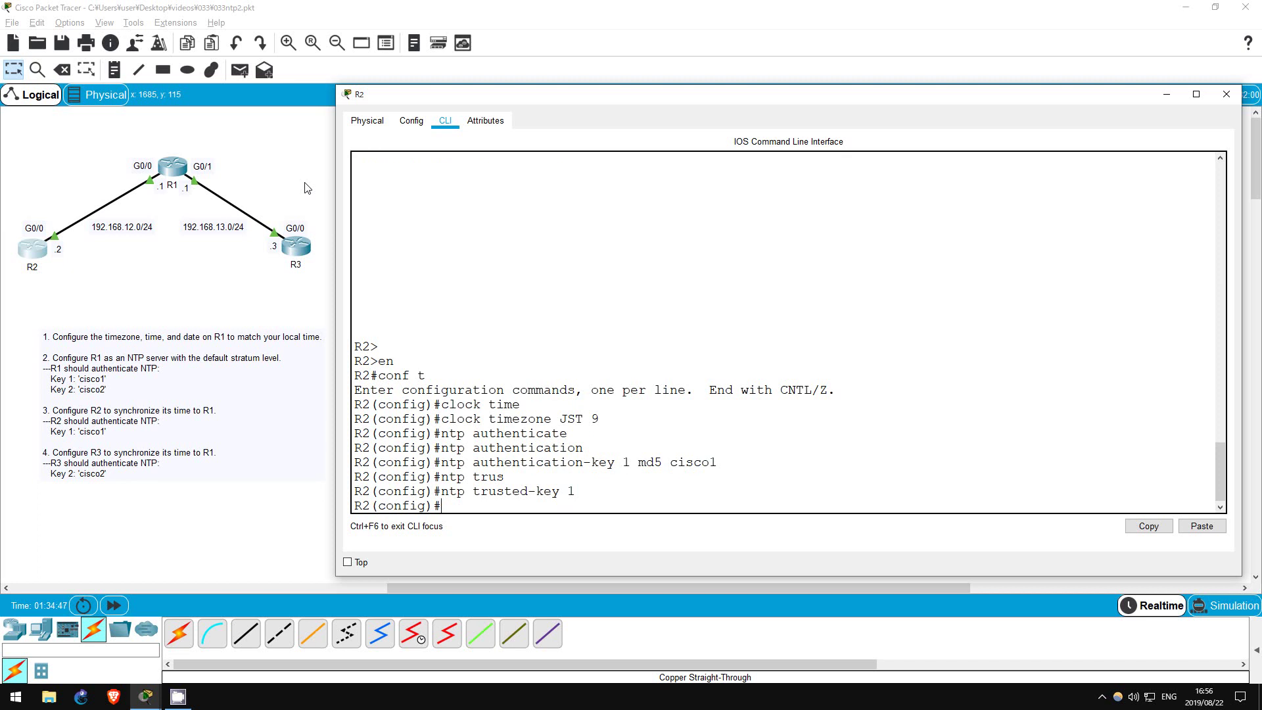
pyautogui.write('ntp server 19')
pyautogui.write('2.168.12.1 key 1')
pyautogui.press('Return')
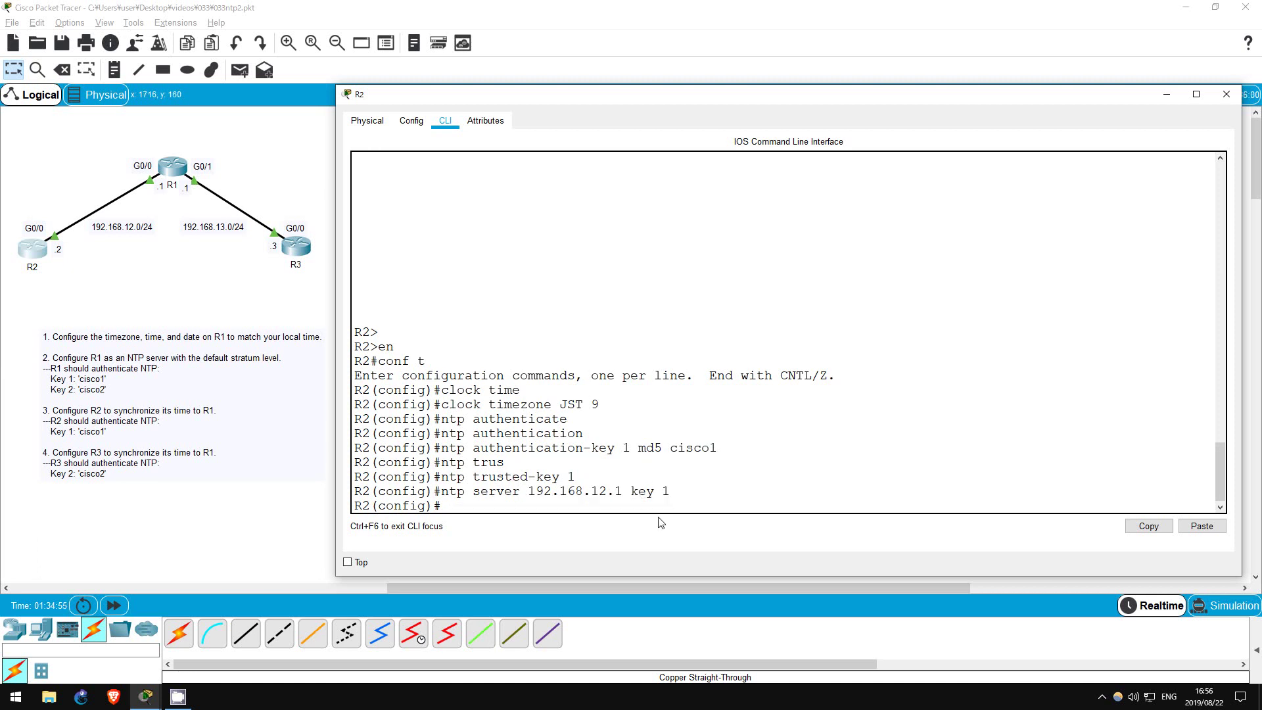
pyautogui.moveTo(631, 489); pyautogui.dragTo(670, 492)
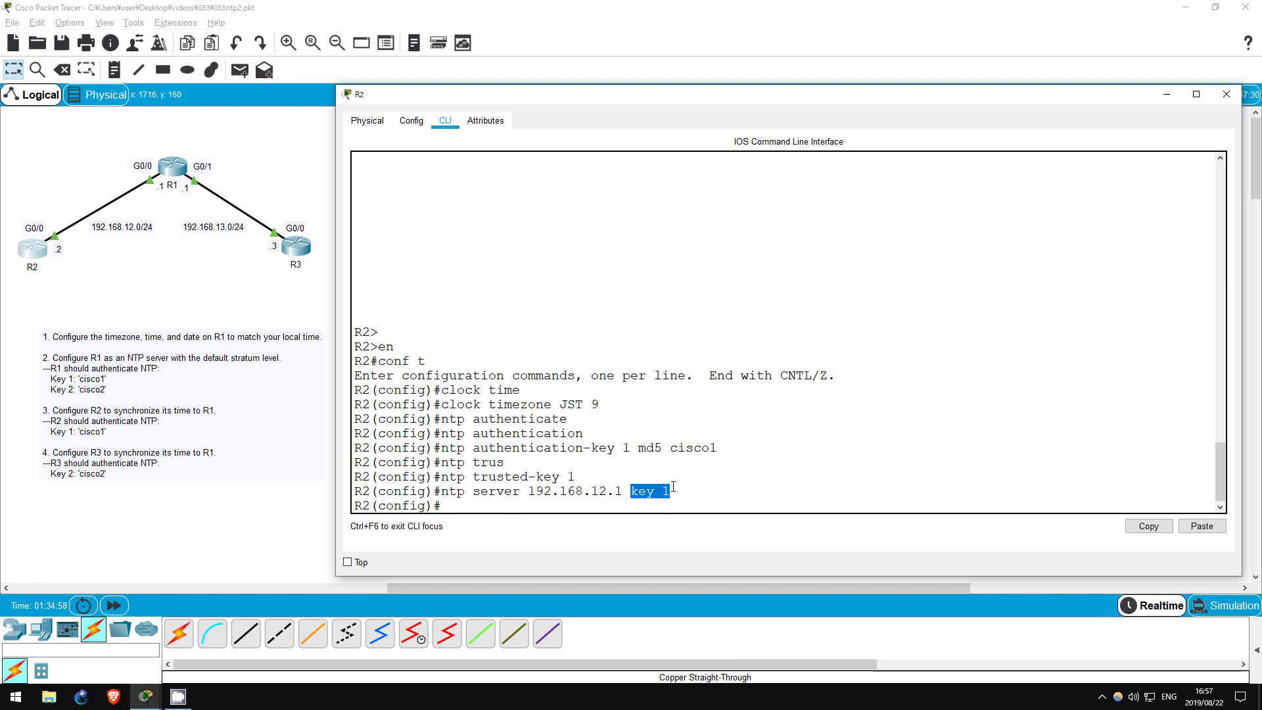
pyautogui.click(547, 504)
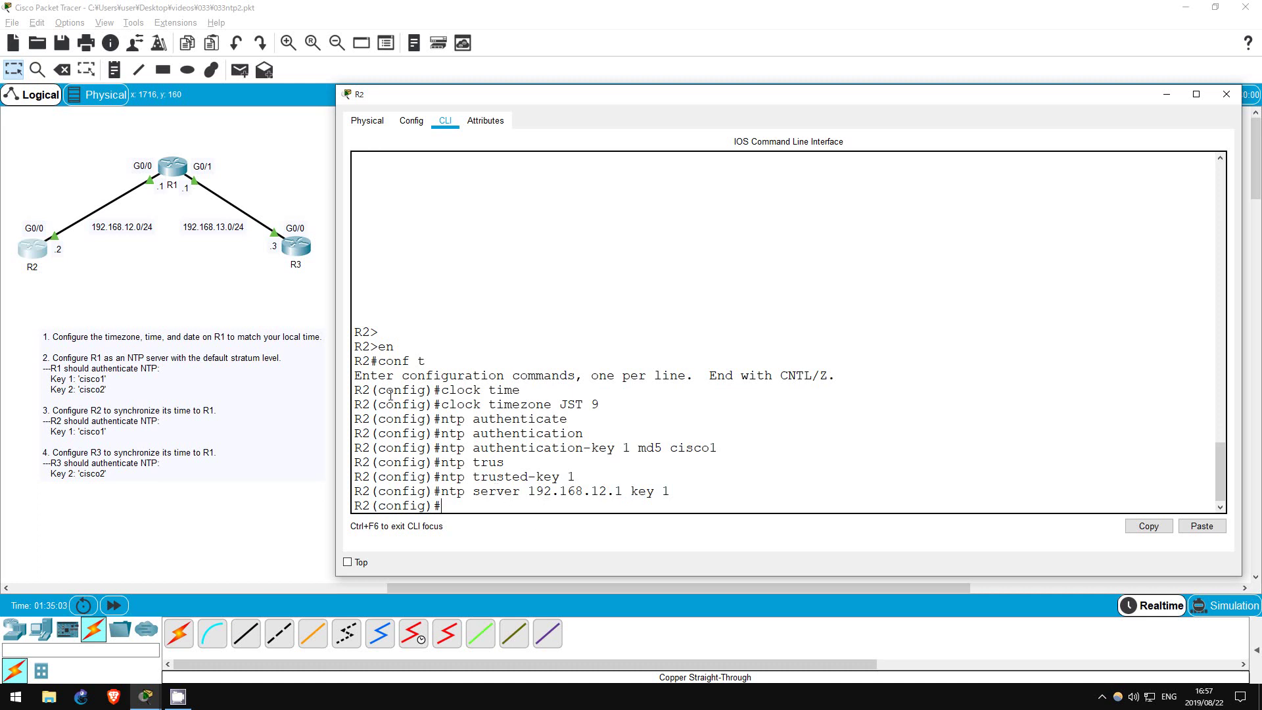
# Open R3's console and set its timezone to JST 9 in configuration mode
pyautogui.click(315, 311)
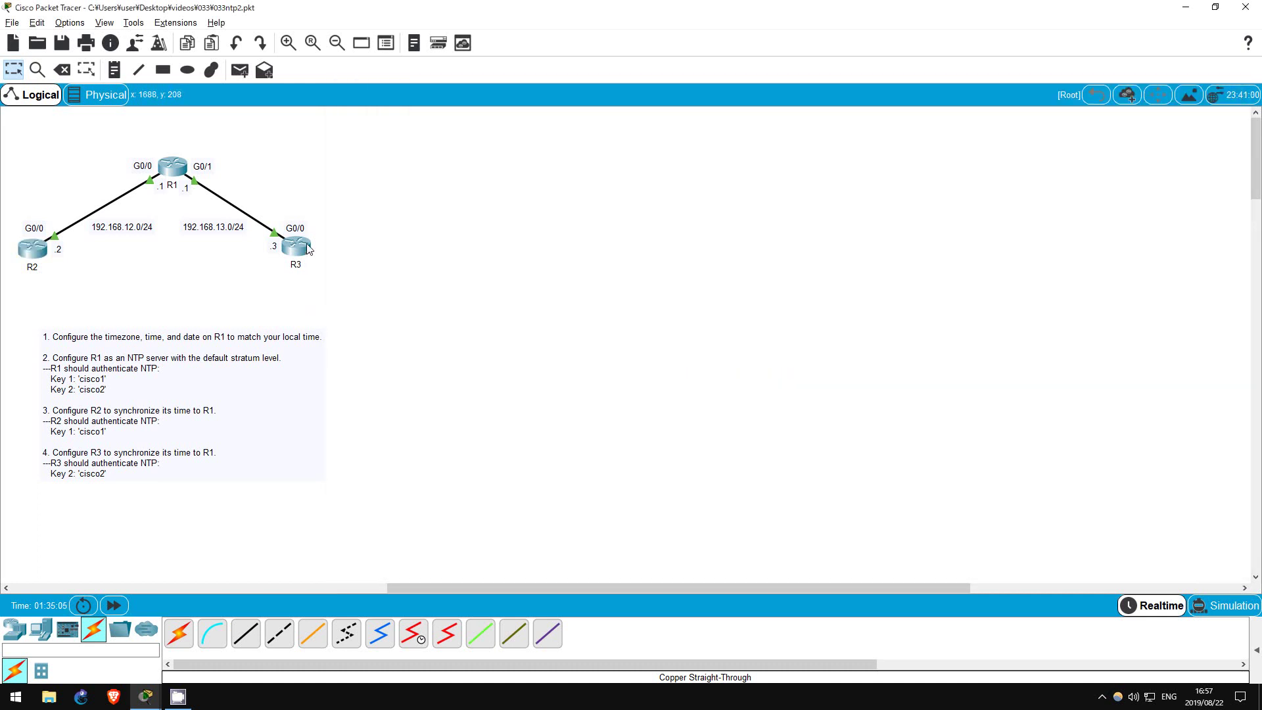
pyautogui.click(308, 248)
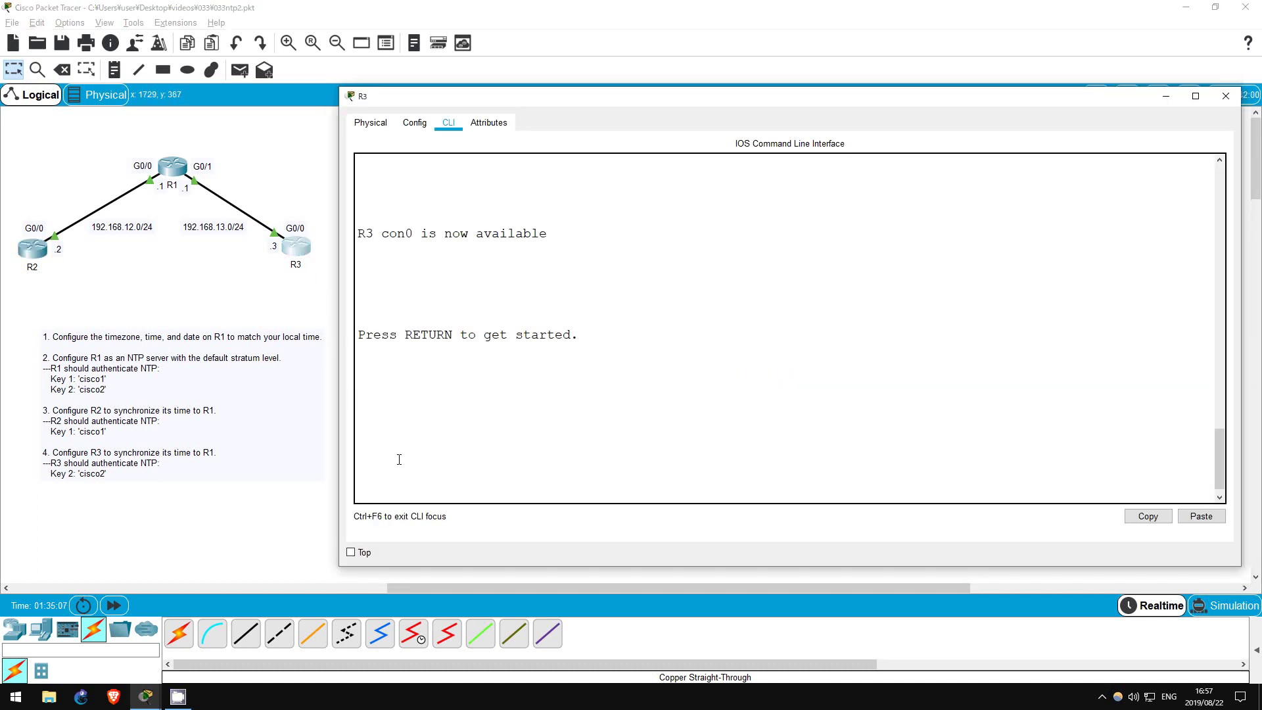
pyautogui.press('Return')
pyautogui.press('Return')
pyautogui.press('Return')
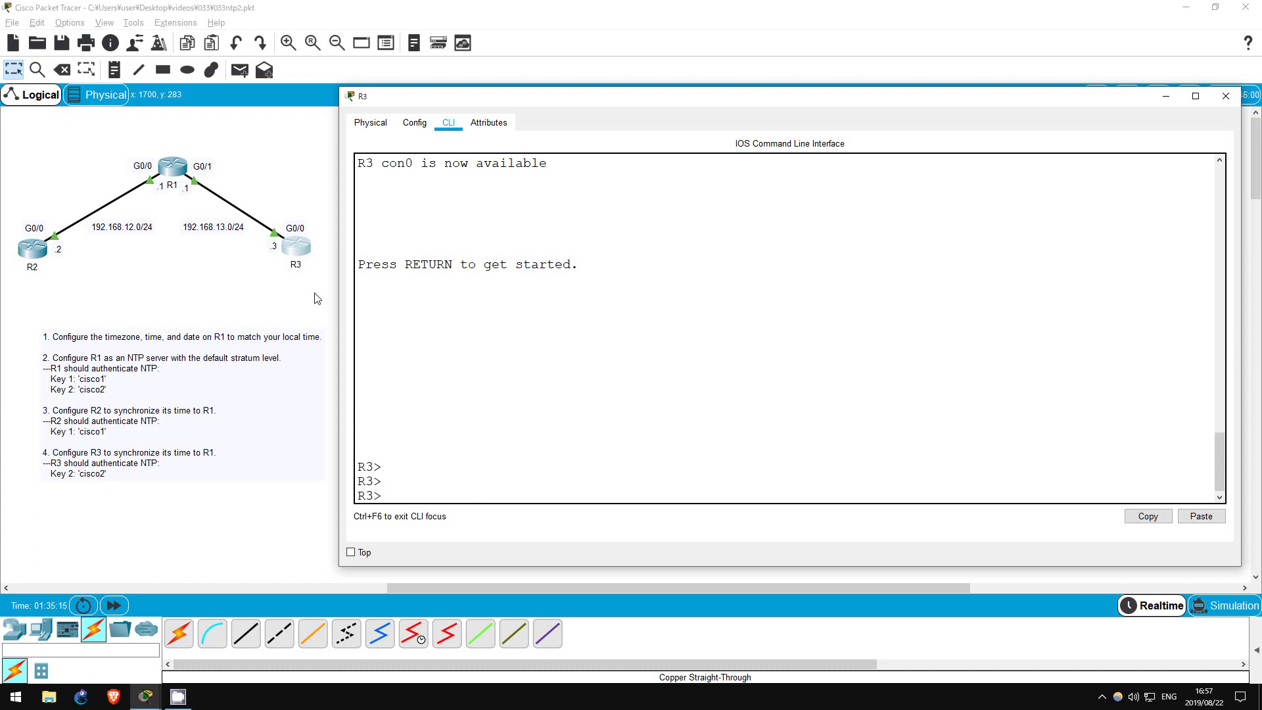
pyautogui.write('en')
pyautogui.press('Return')
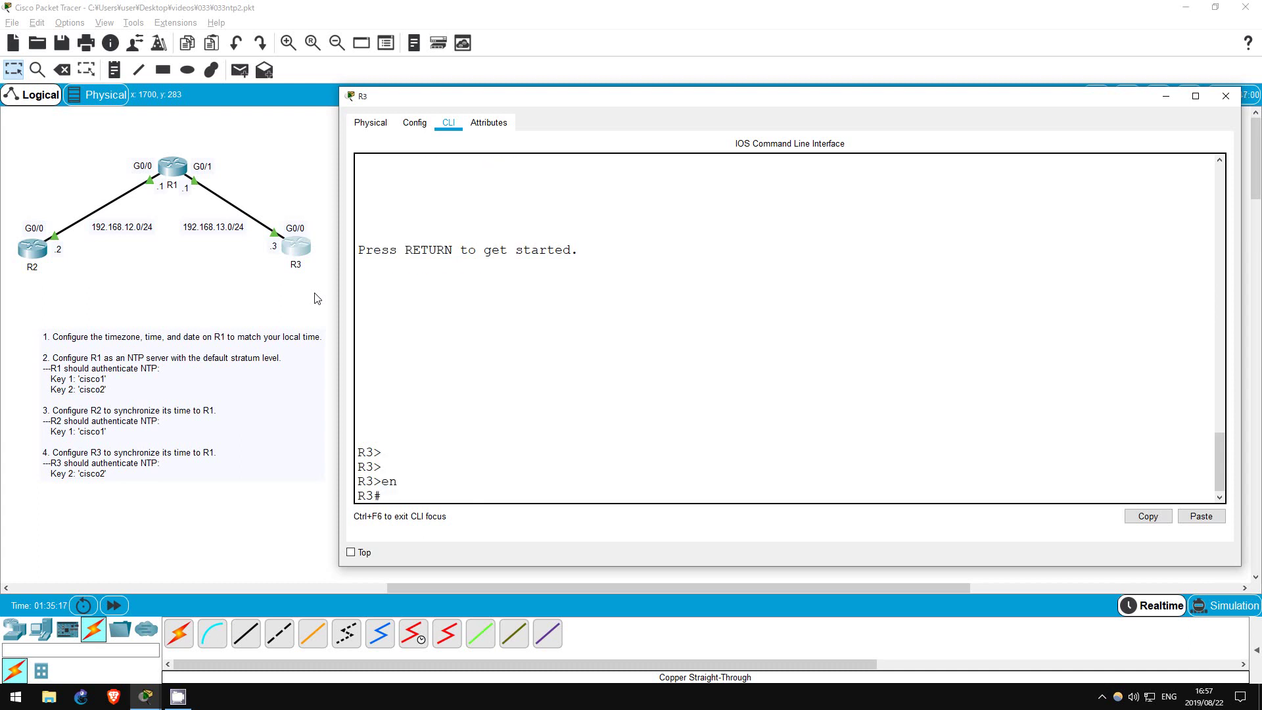
pyautogui.write('conf t')
pyautogui.press('Return')
pyautogui.write('clock time')
pyautogui.press('Tab')
pyautogui.write('JST 9')
pyautogui.press('Return')
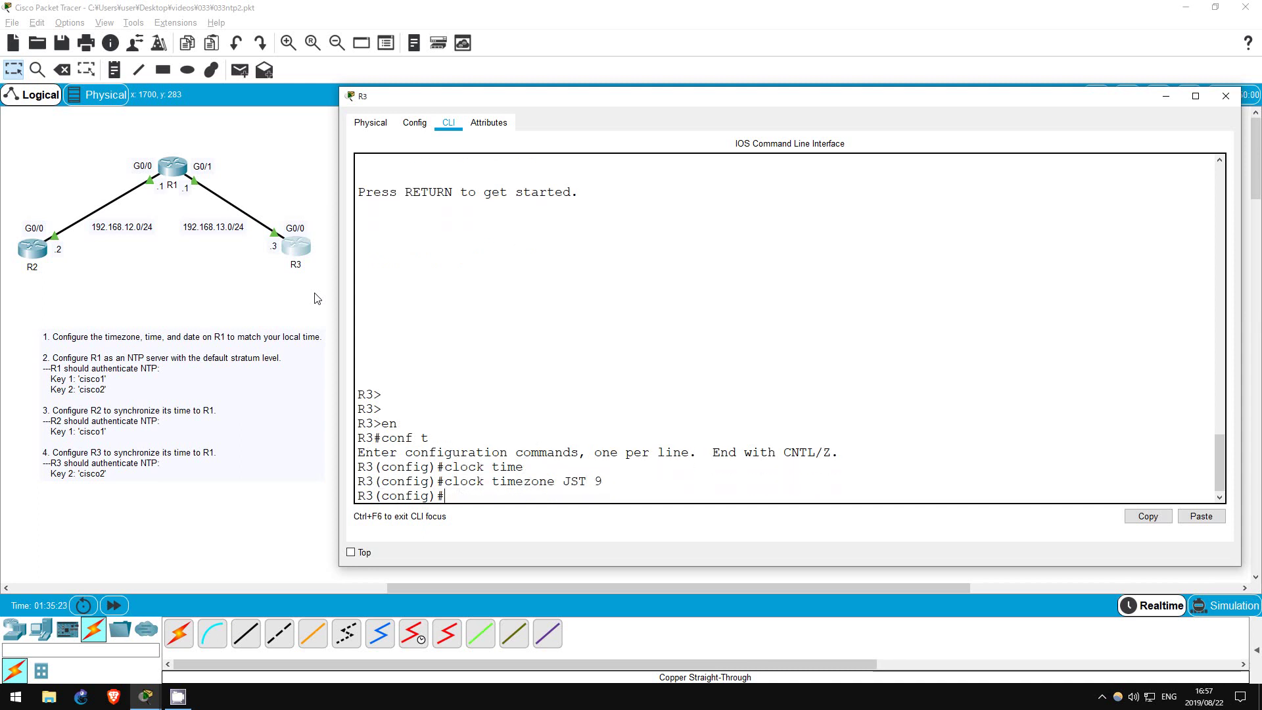
# Enable NTP authentication on R3 and add MD5 authentication key 2
pyautogui.write('ntp authenticate')
pyautogui.press('Return')
pyautogui.press('Up')
pyautogui.press('BackSpace')
pyautogui.press('Tab')
pyautogui.write('i')
pyautogui.press('Tab')
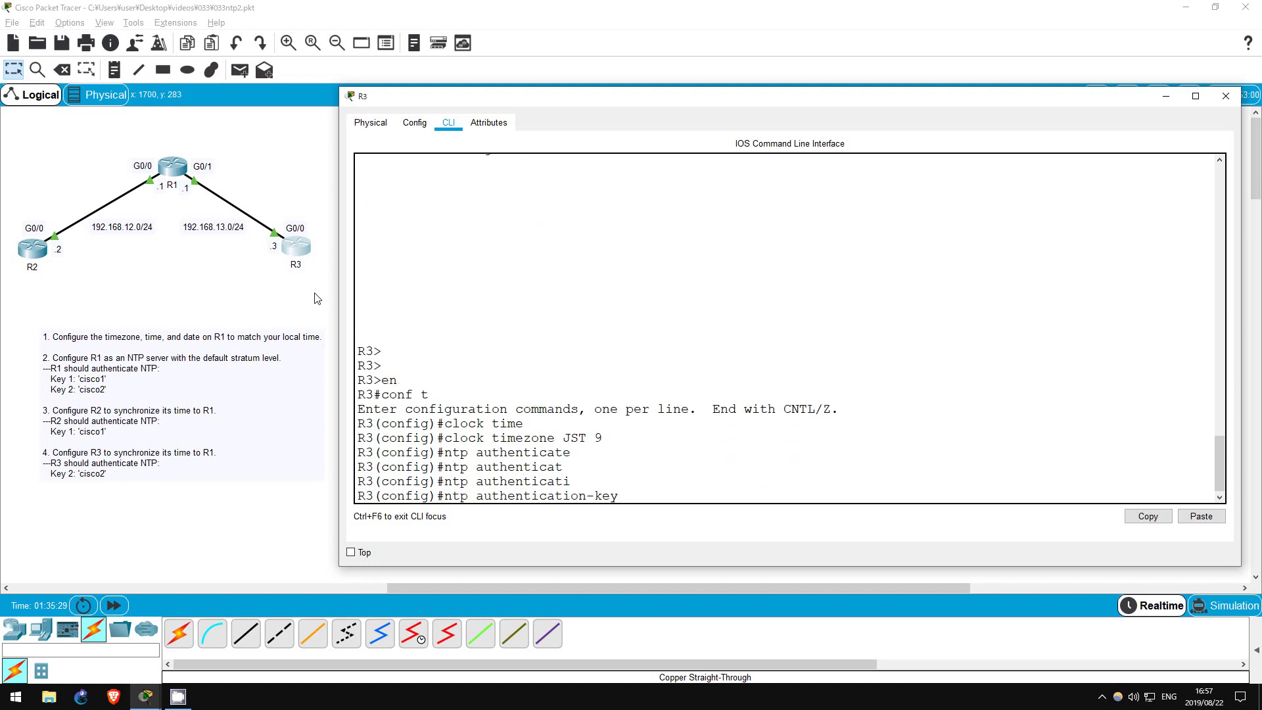
pyautogui.write('2 md5 cisco2')
pyautogui.press('Return')
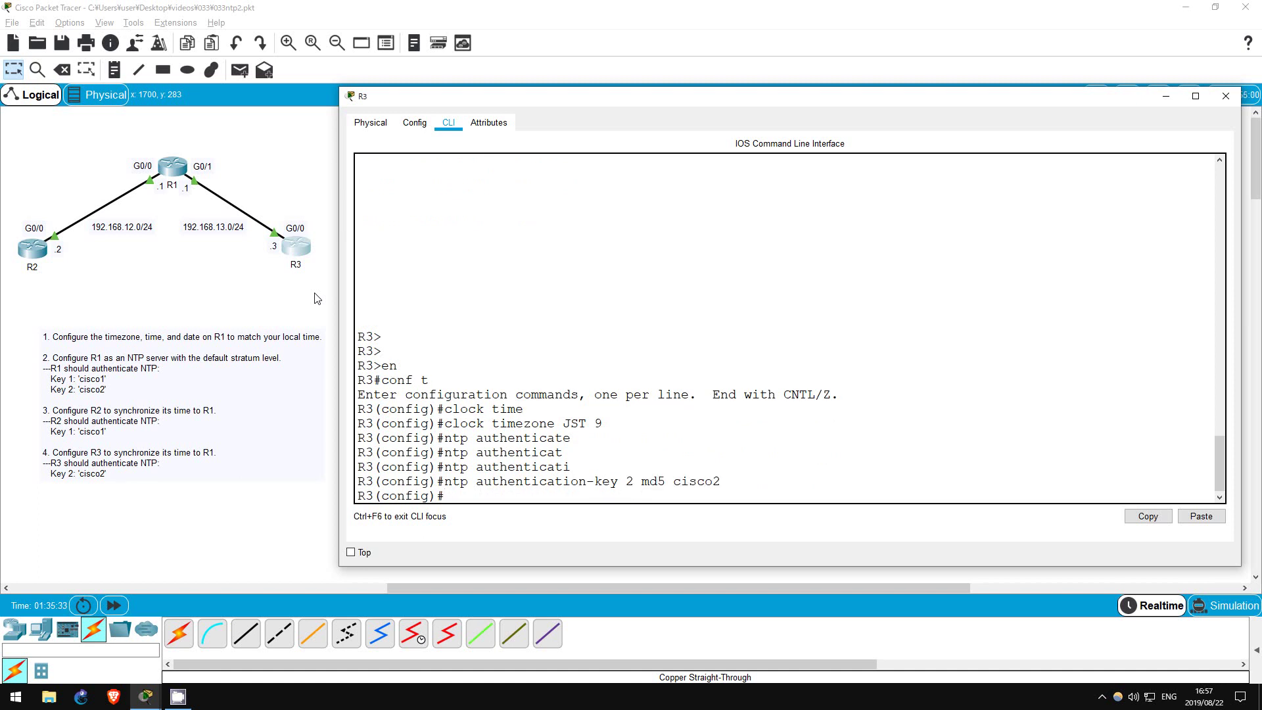
# Trust key 2 and set 192.168.13.1 as R3's NTP server using key 2
pyautogui.write('ntp tru')
pyautogui.press('Tab')
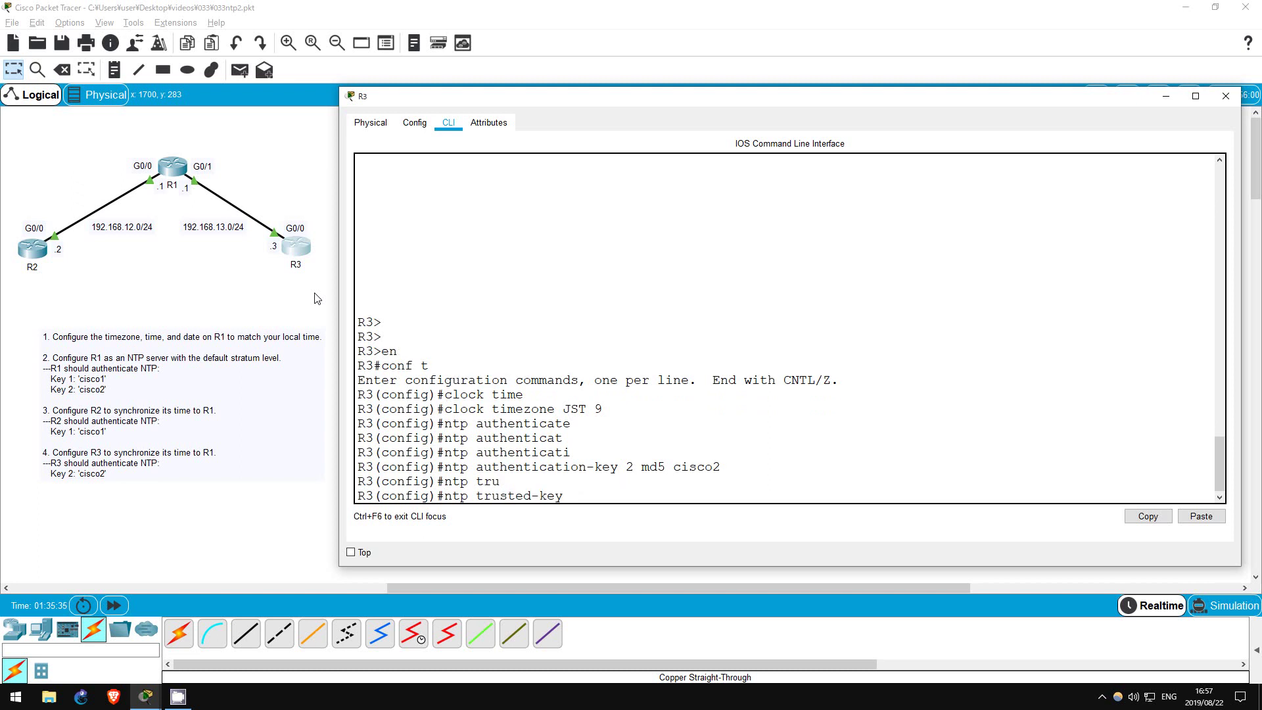
pyautogui.write('2')
pyautogui.press('Return')
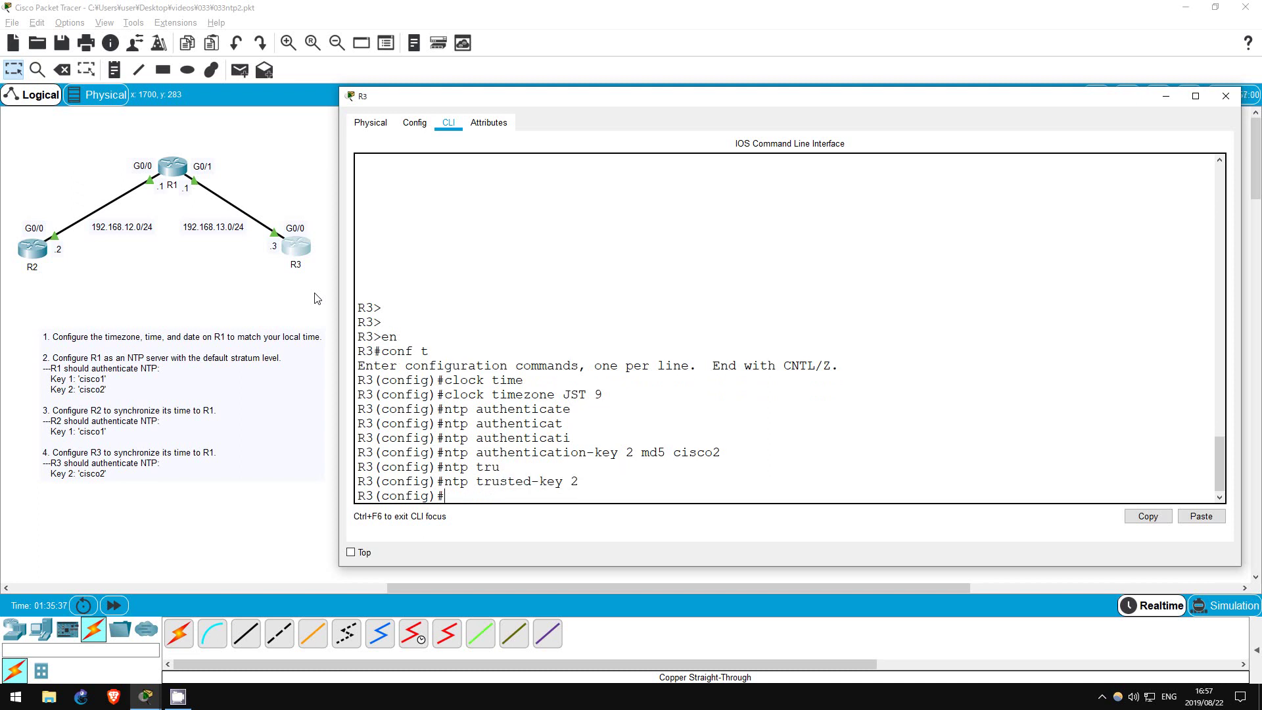
pyautogui.write('ntp server 192.168.13.1')
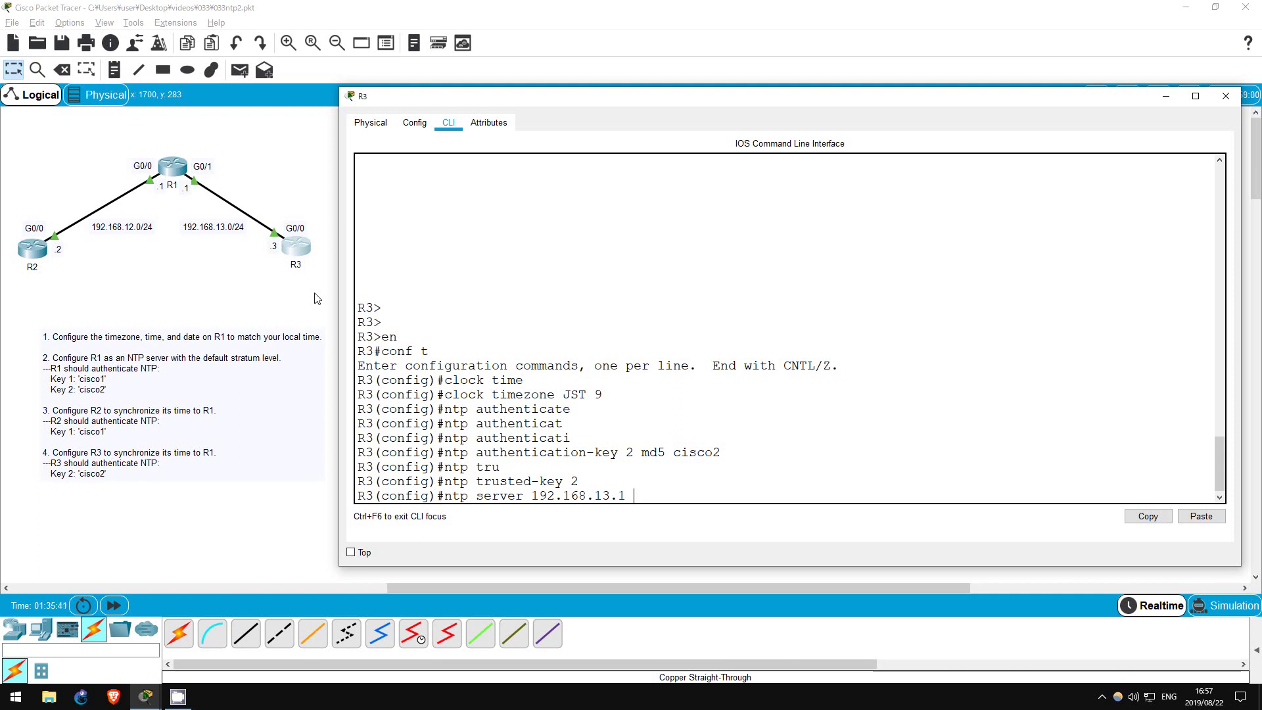
pyautogui.write(' key 2')
pyautogui.press('Return')
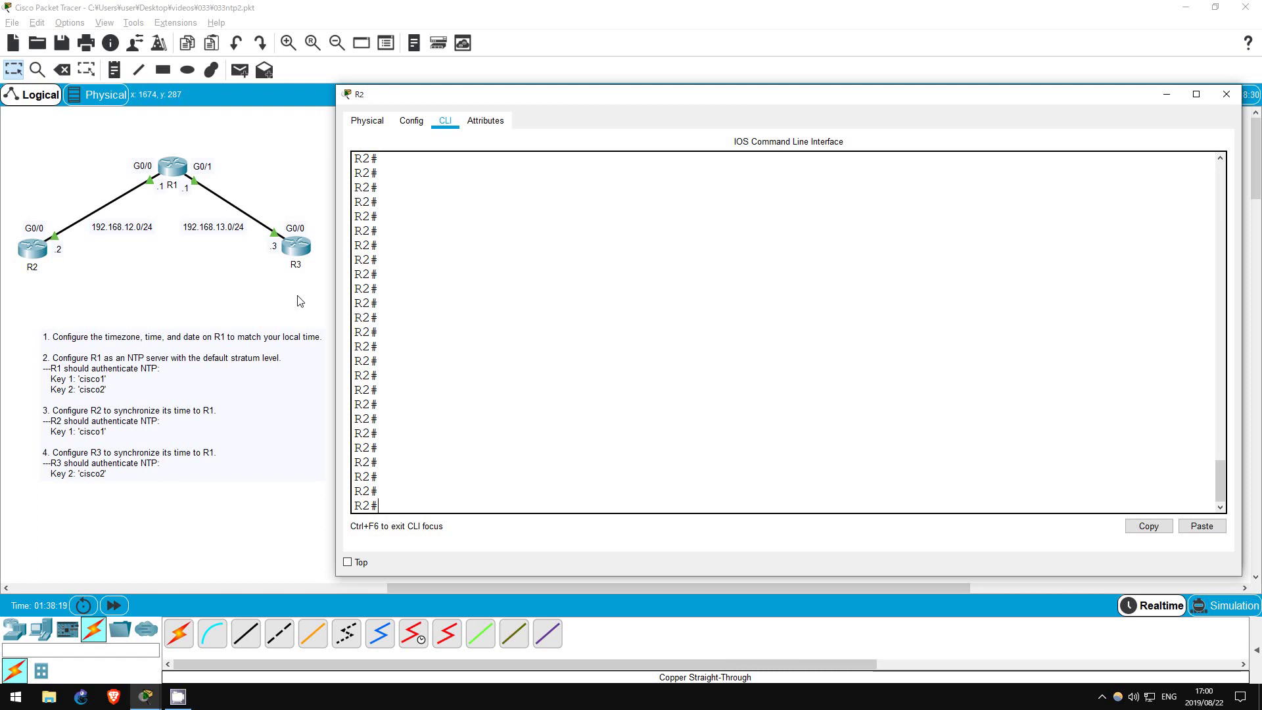
# Run sh clock detail on R2 and highlight the NTP time source
pyautogui.write('sh clock detail')
pyautogui.press('Return')
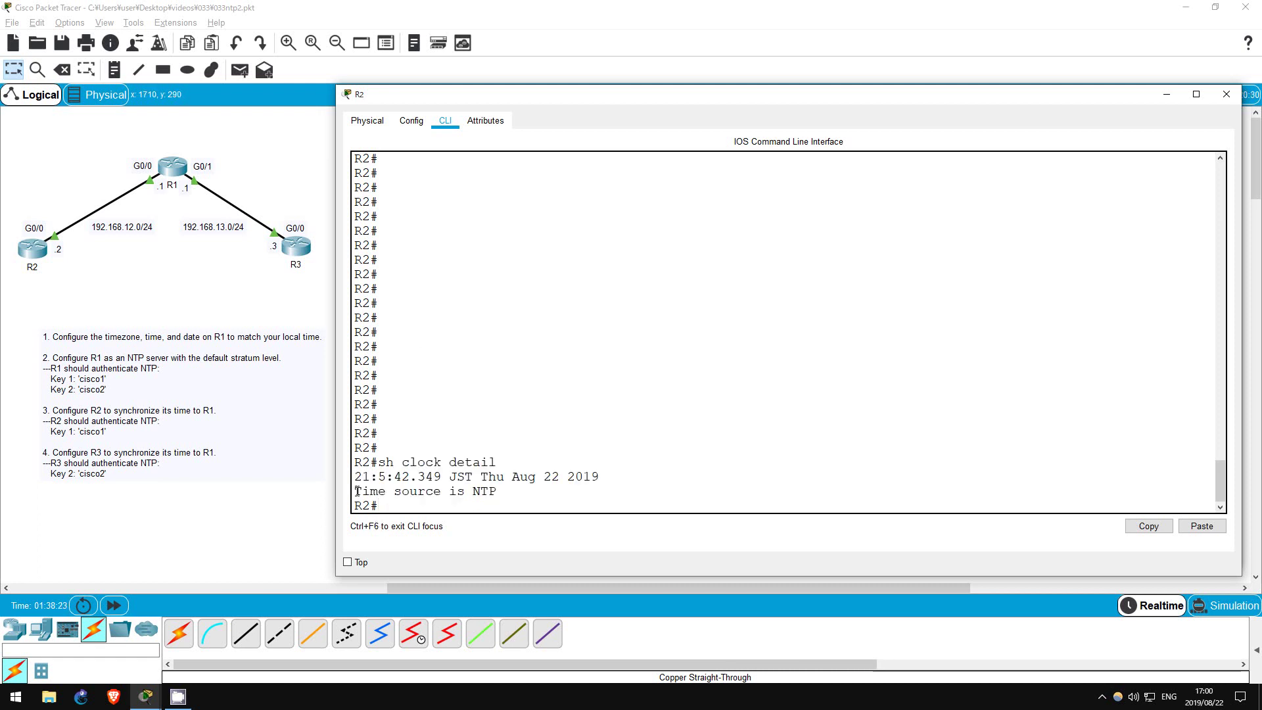
pyautogui.moveTo(357, 491); pyautogui.dragTo(498, 493)
pyautogui.click(458, 495)
# Run sh ntp associations on R2, highlighting peer 192.168.12.1, stratum 8 and the sys.peer legend
pyautogui.press('Up')
pyautogui.press('BackSpace')
pyautogui.press('BackSpace')
pyautogui.press('BackSpace')
pyautogui.press('BackSpace')
pyautogui.press('BackSpace')
pyautogui.press('BackSpace')
pyautogui.press('BackSpace')
pyautogui.press('BackSpace')
pyautogui.press('BackSpace')
pyautogui.press('BackSpace')
pyautogui.press('BackSpace')
pyautogui.press('BackSpace')
pyautogui.write('ntp associations')
pyautogui.press('Return')
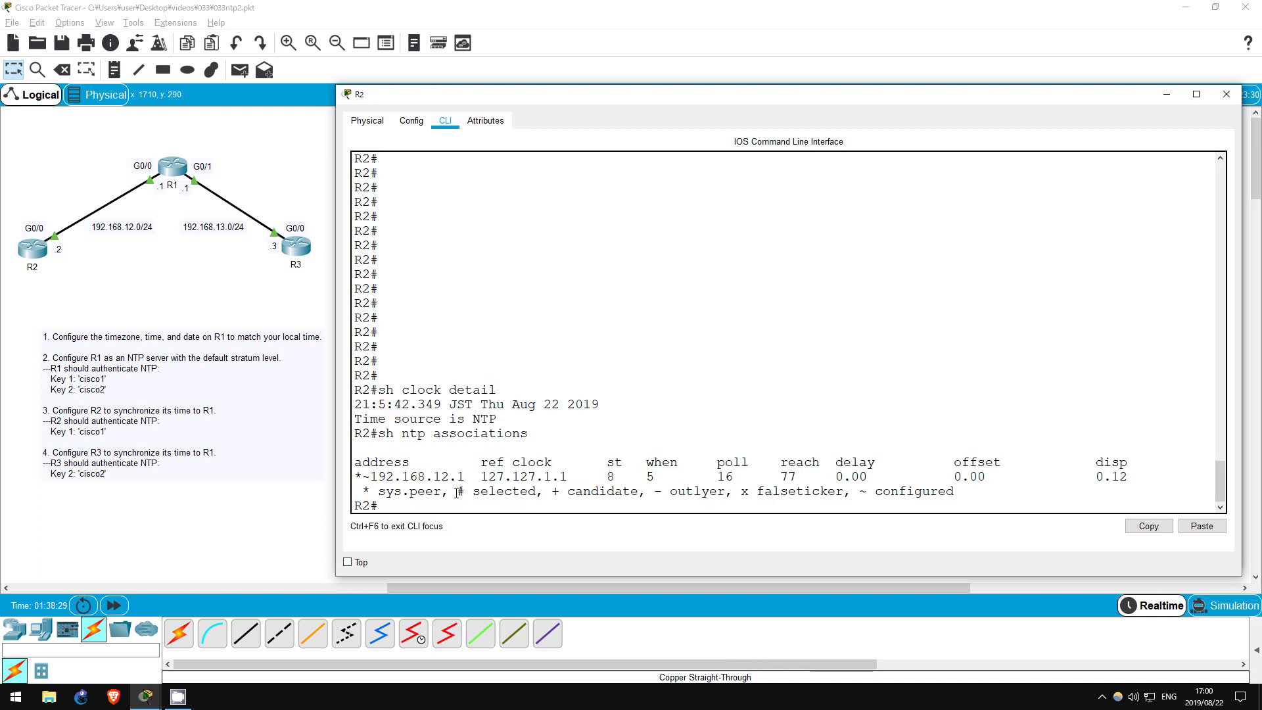
pyautogui.moveTo(367, 475); pyautogui.dragTo(566, 470)
pyautogui.click(476, 472)
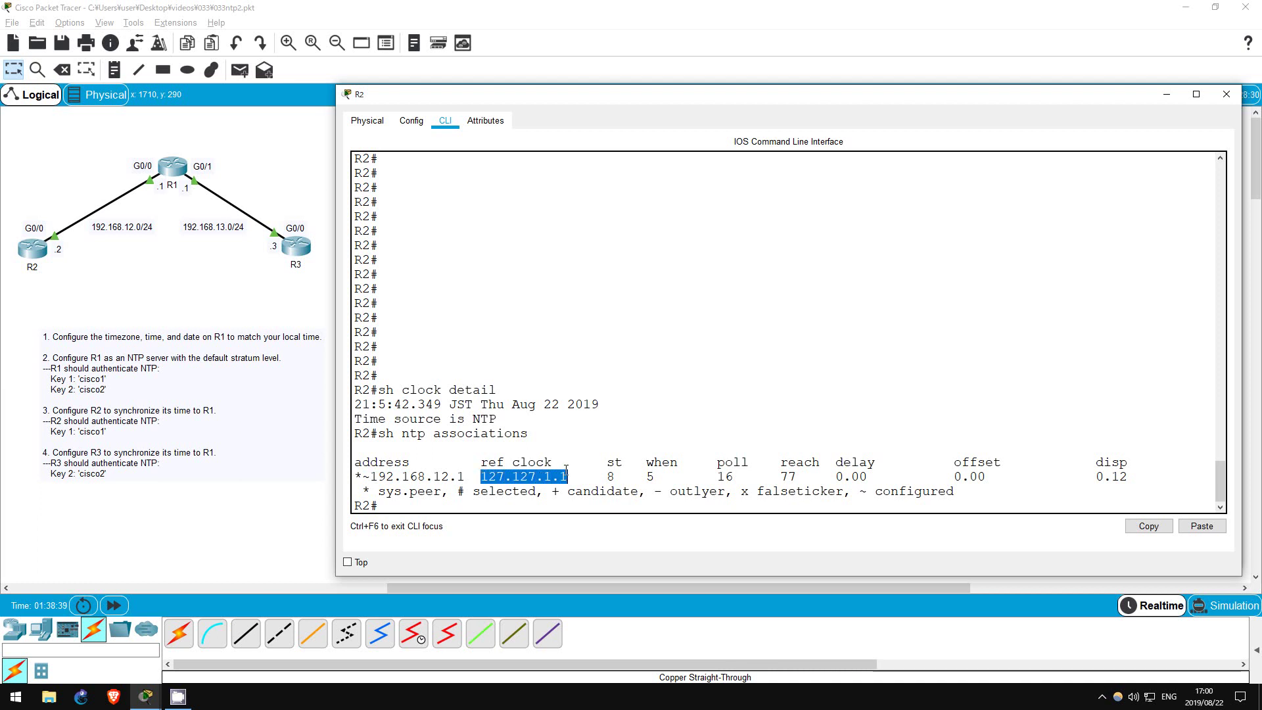
pyautogui.click(581, 466)
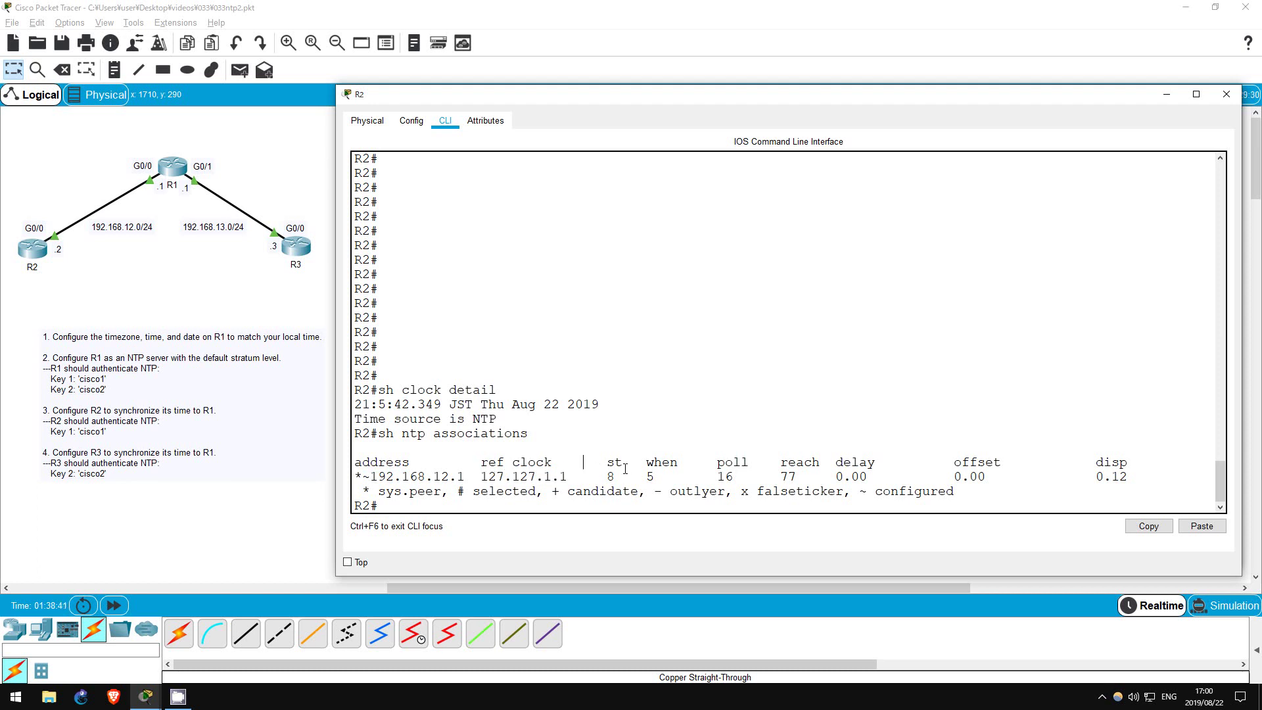
pyautogui.moveTo(615, 475); pyautogui.dragTo(607, 475)
pyautogui.click(610, 476)
pyautogui.moveTo(356, 476); pyautogui.dragTo(372, 476)
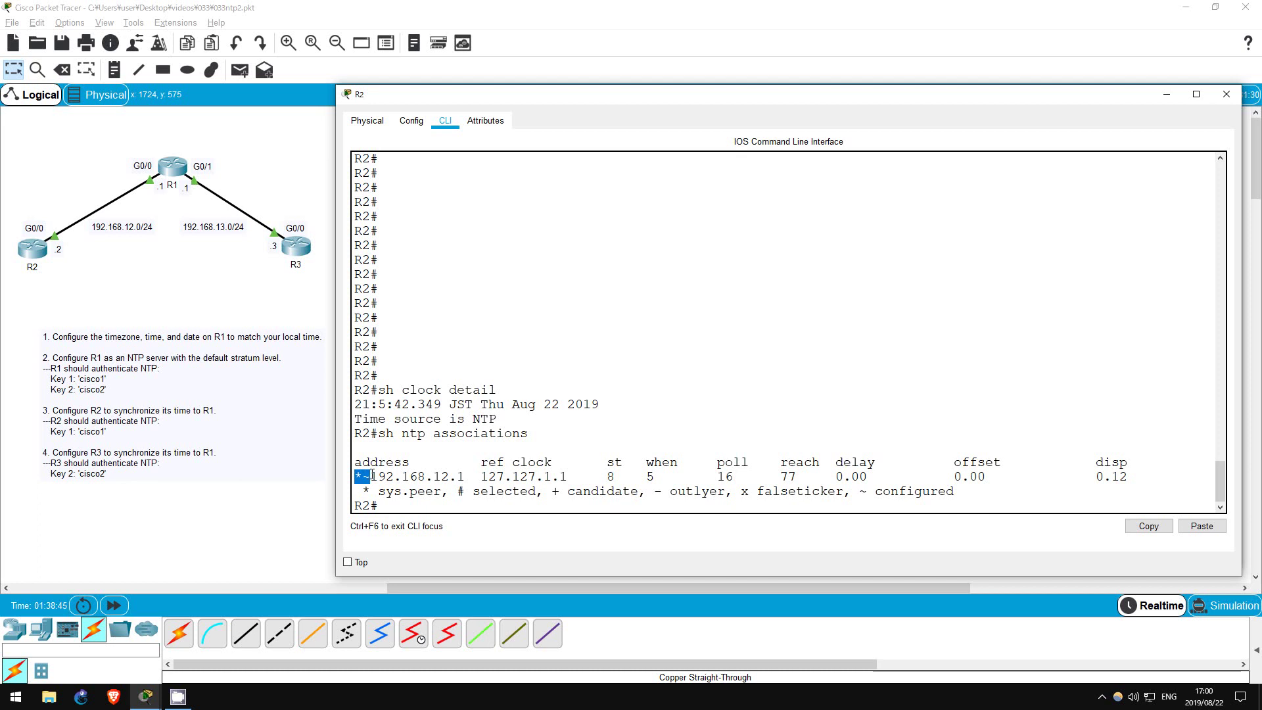
pyautogui.moveTo(1128, 476); pyautogui.dragTo(960, 490)
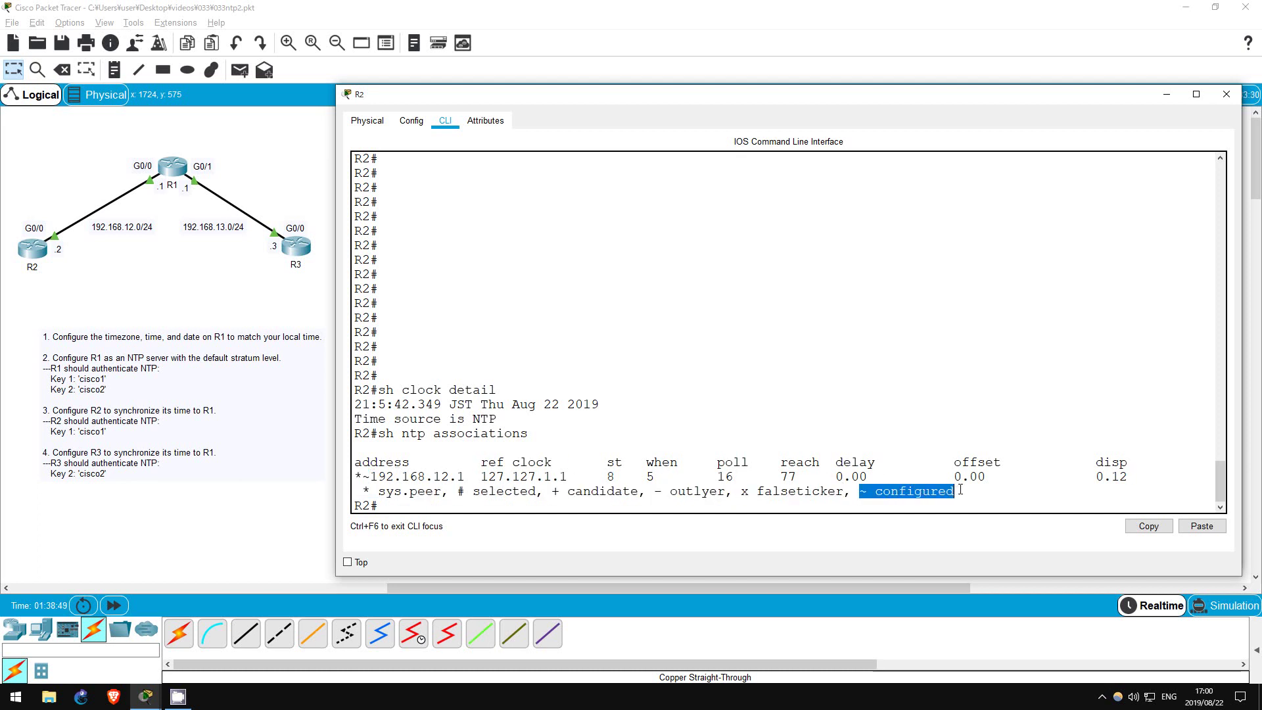
pyautogui.click(730, 470)
pyautogui.moveTo(363, 492); pyautogui.dragTo(444, 492)
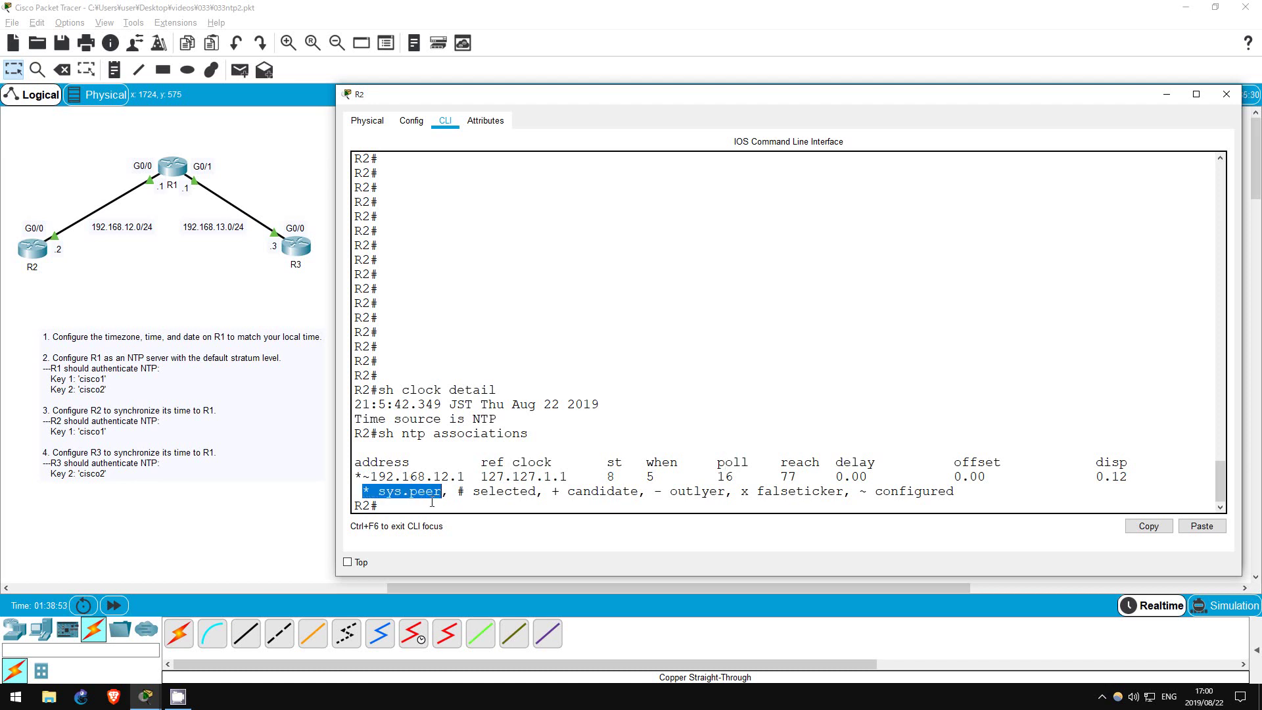
pyautogui.click(431, 503)
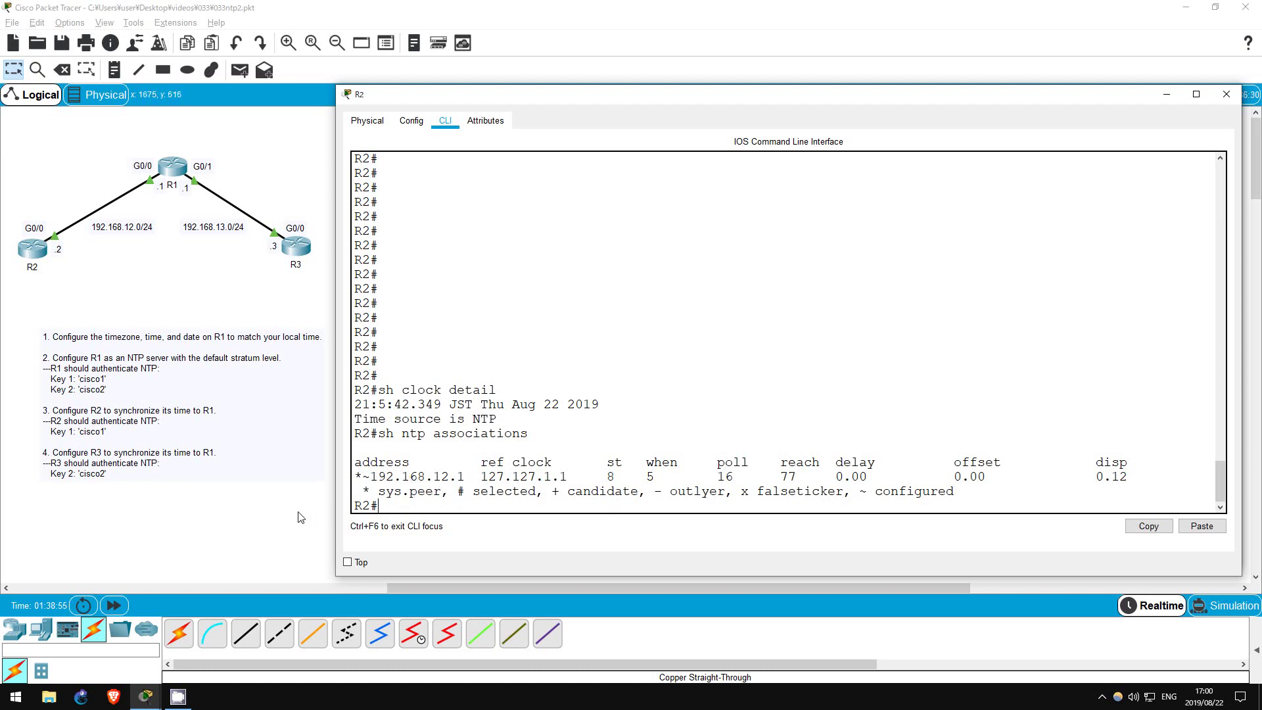
# Close R2, open R3, and run sh clock detail to show its NTP time source
pyautogui.hotkey('alt', 'F4')
pyautogui.click(302, 250)
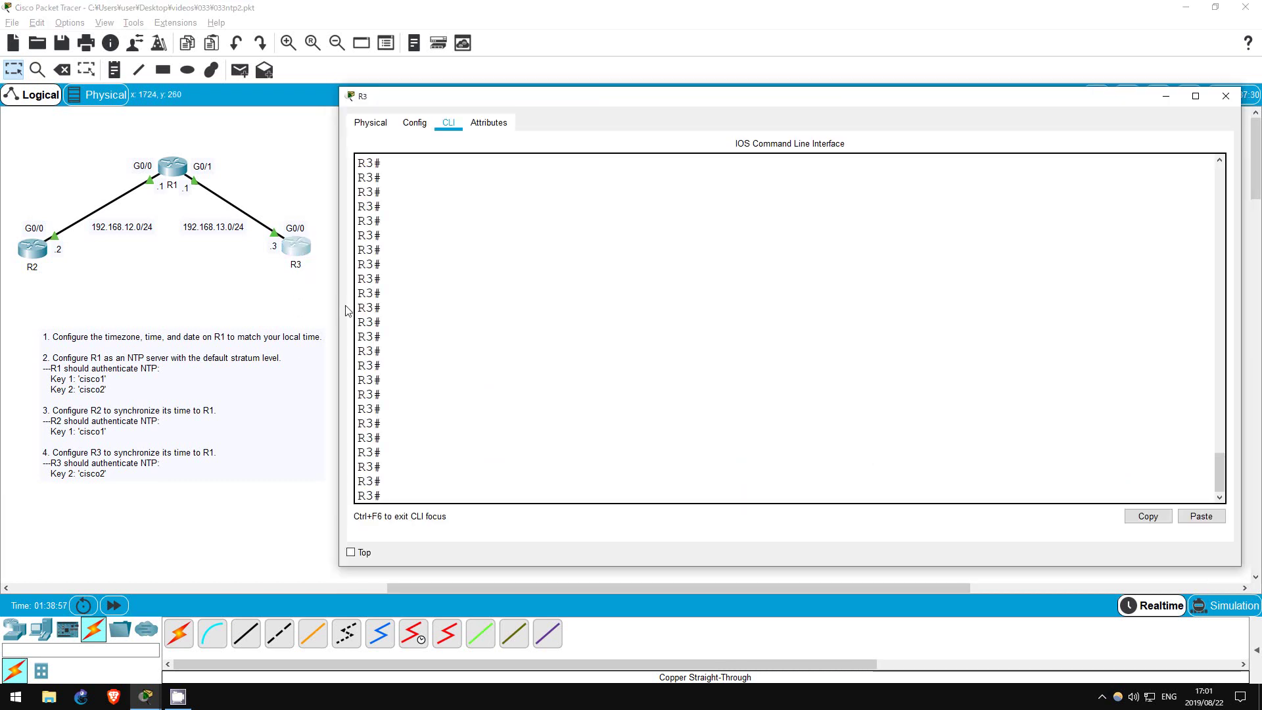
pyautogui.write('sh clock detail')
pyautogui.press('Return')
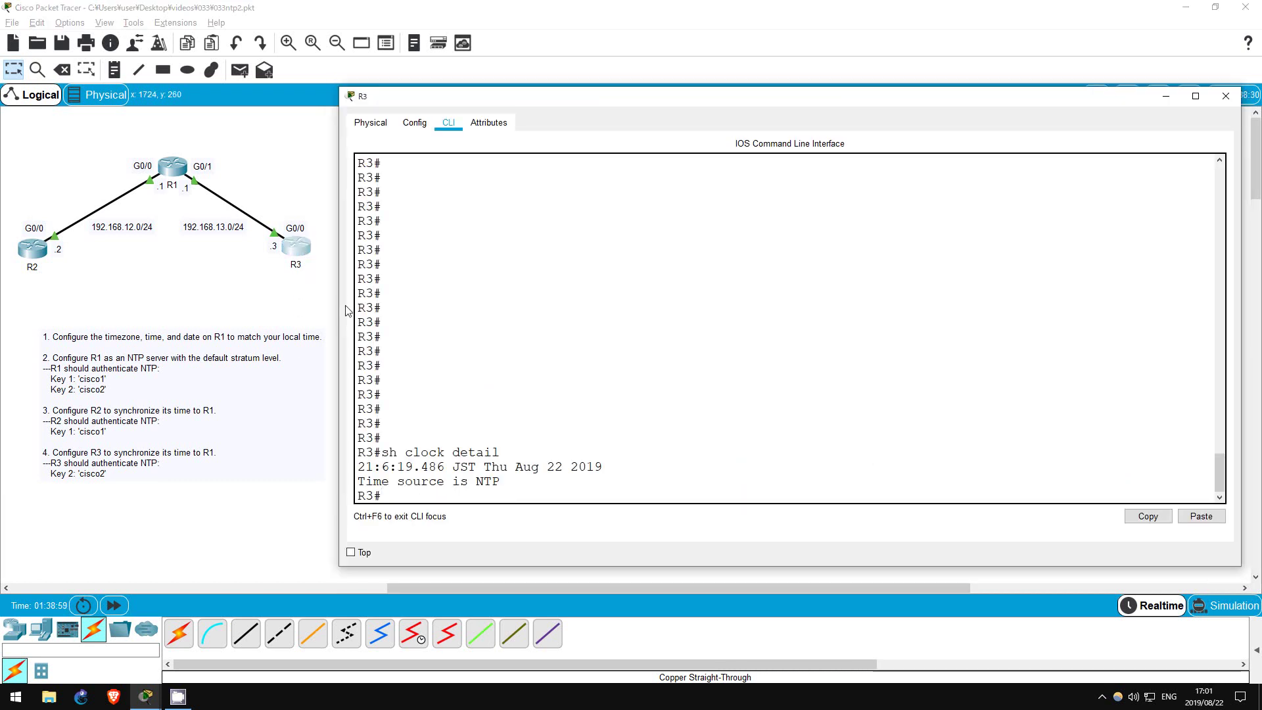
pyautogui.moveTo(360, 482); pyautogui.dragTo(506, 482)
pyautogui.click(474, 496)
# Run sh ntp associations on R3 and highlight peer 192.168.13.1 with its *~ markers
pyautogui.press('Up')
pyautogui.press('Up')
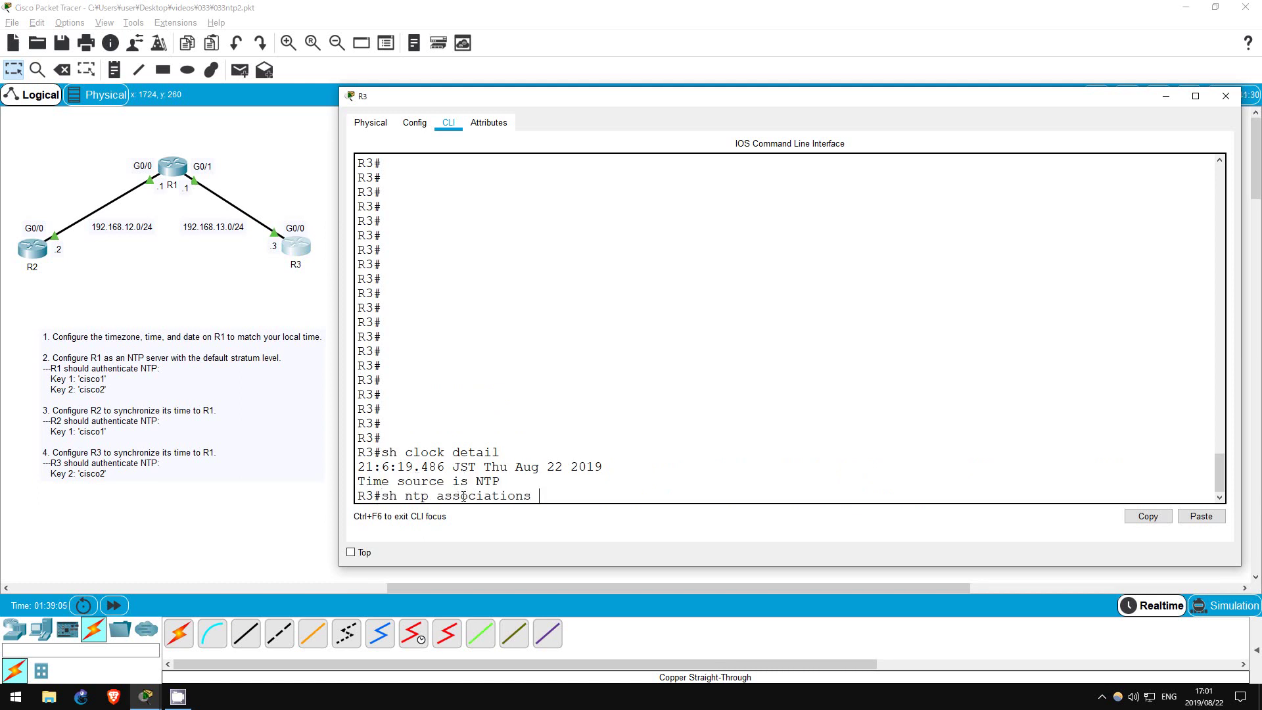
pyautogui.press('Return')
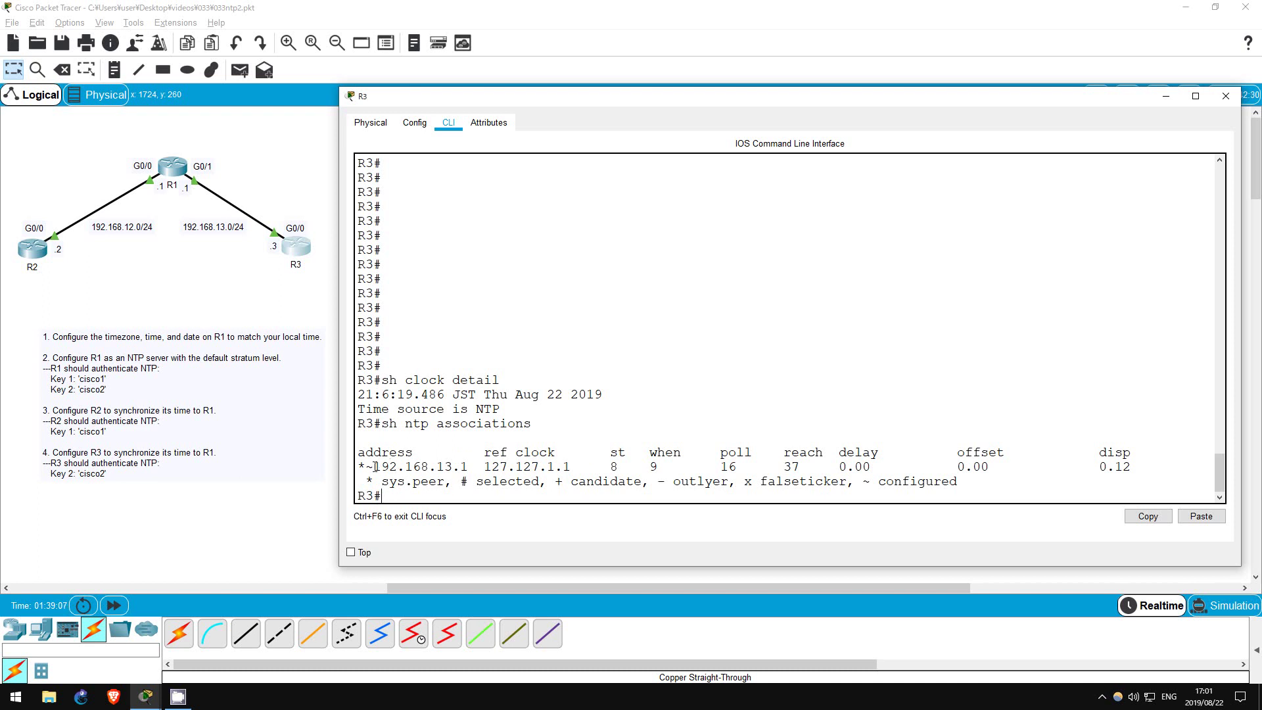
pyautogui.moveTo(373, 467); pyautogui.dragTo(468, 463)
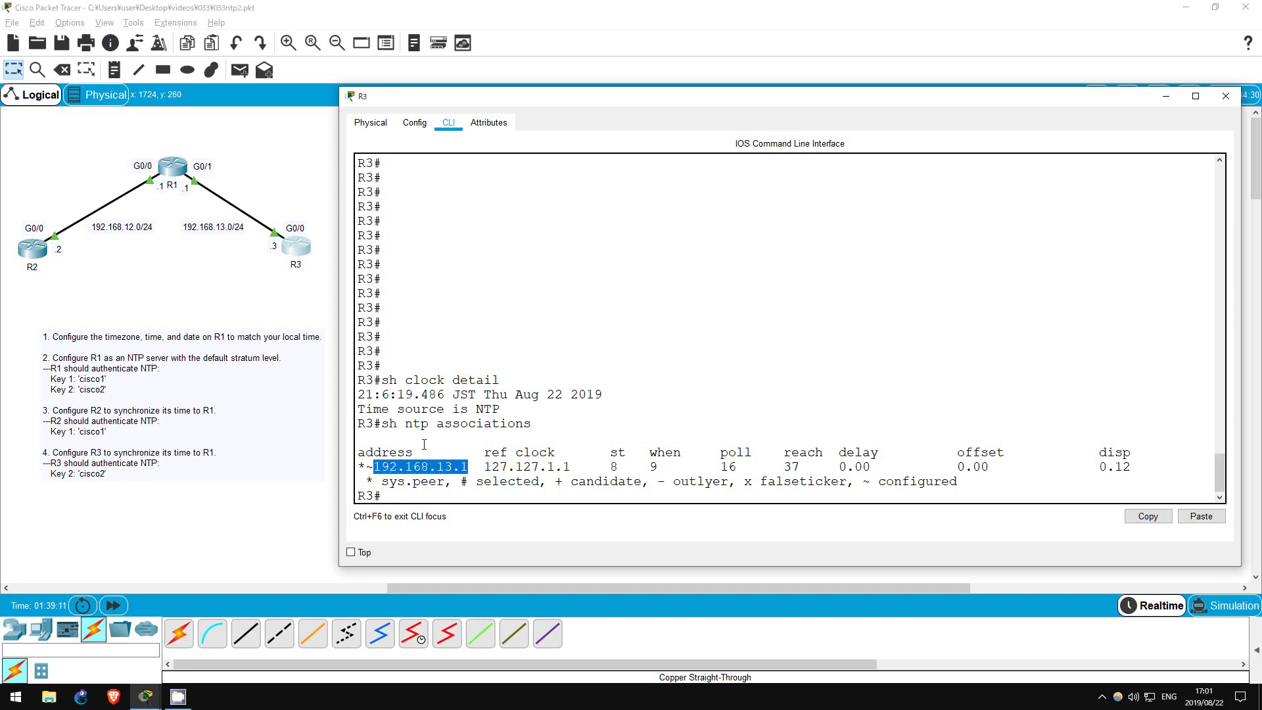
pyautogui.click(420, 443)
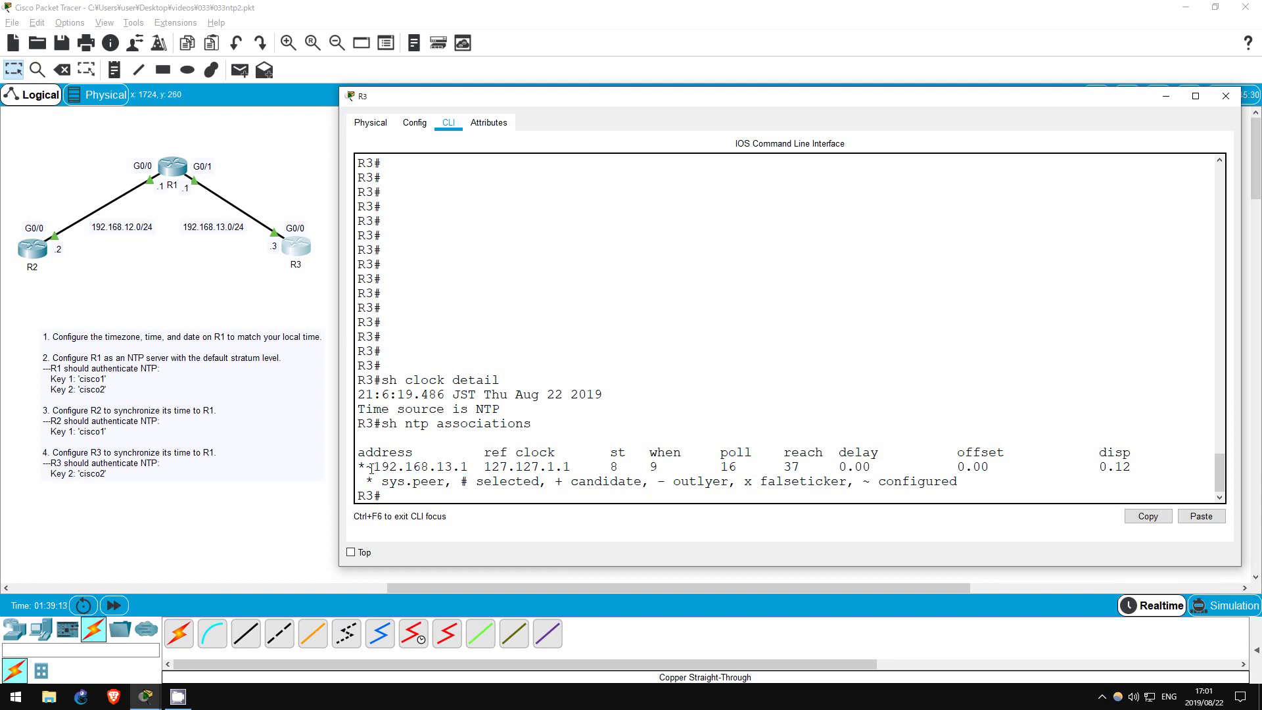
pyautogui.moveTo(358, 467); pyautogui.dragTo(376, 466)
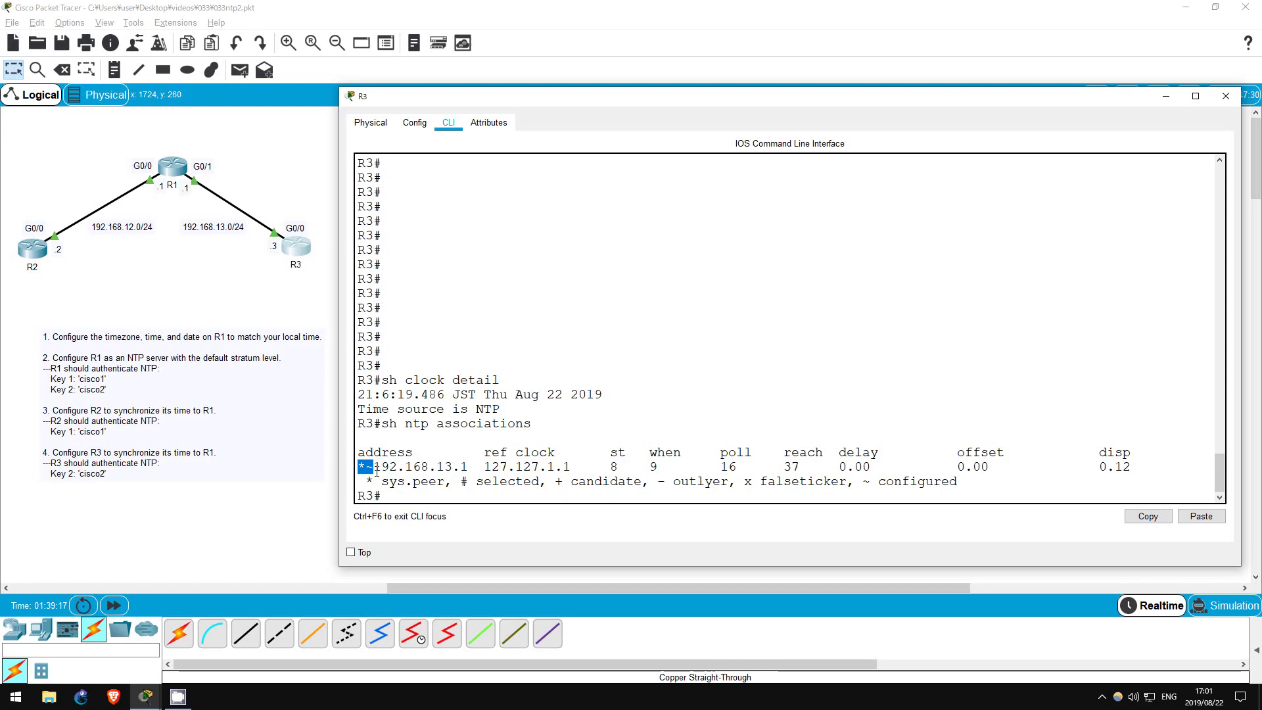
pyautogui.click(294, 516)
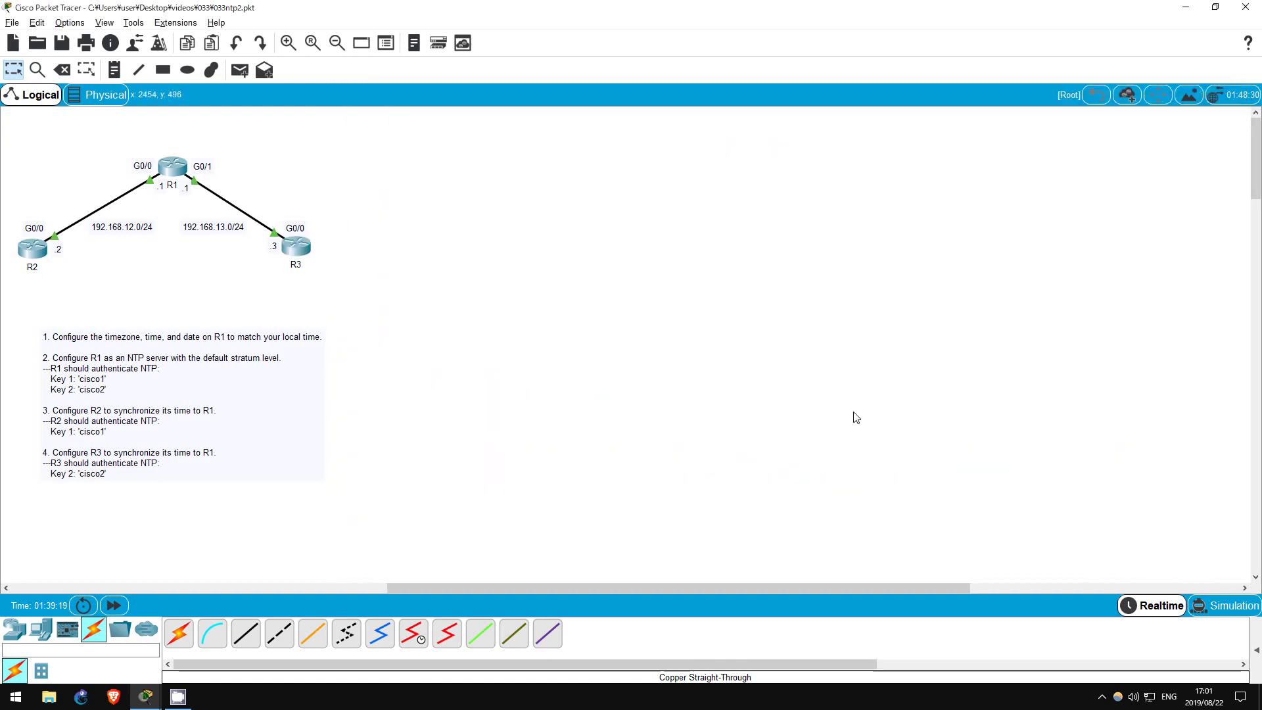